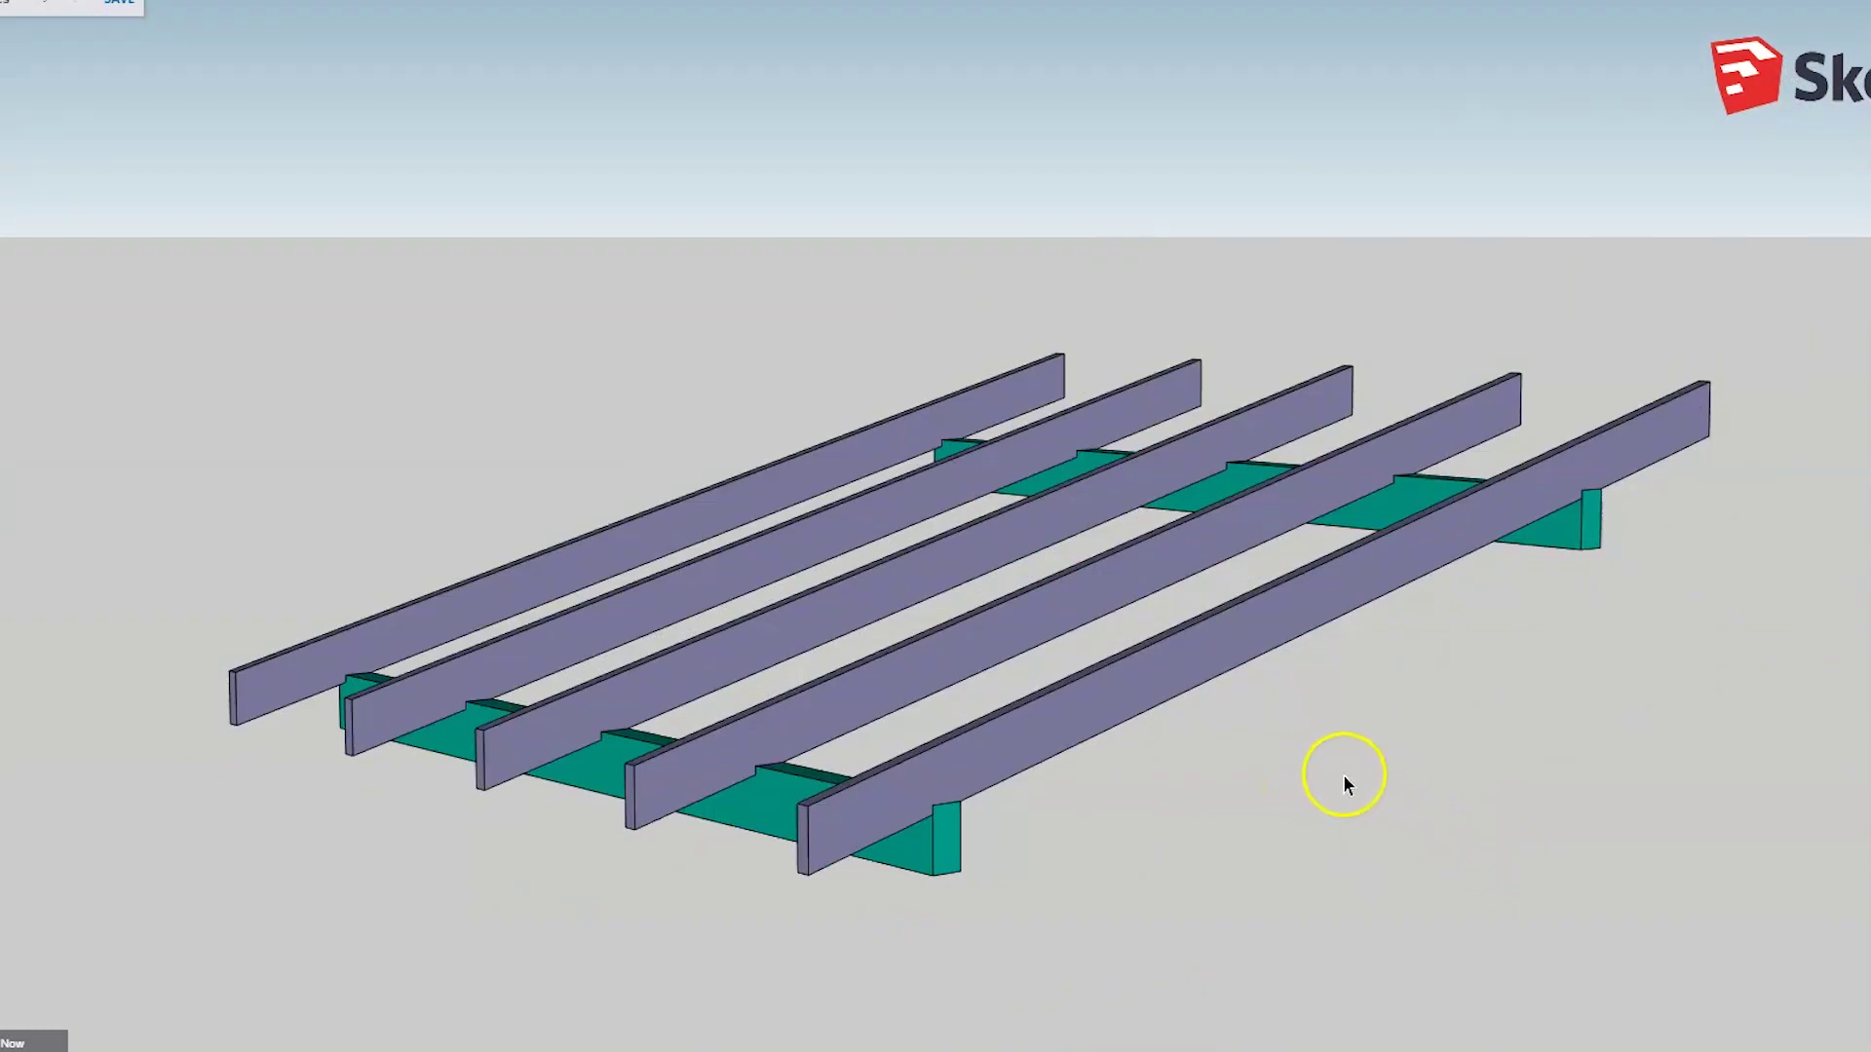
Orbit the five-joist beam model down to a low side view showing the rafter slope
middle_click_drag(1374, 774, 1465, 933)
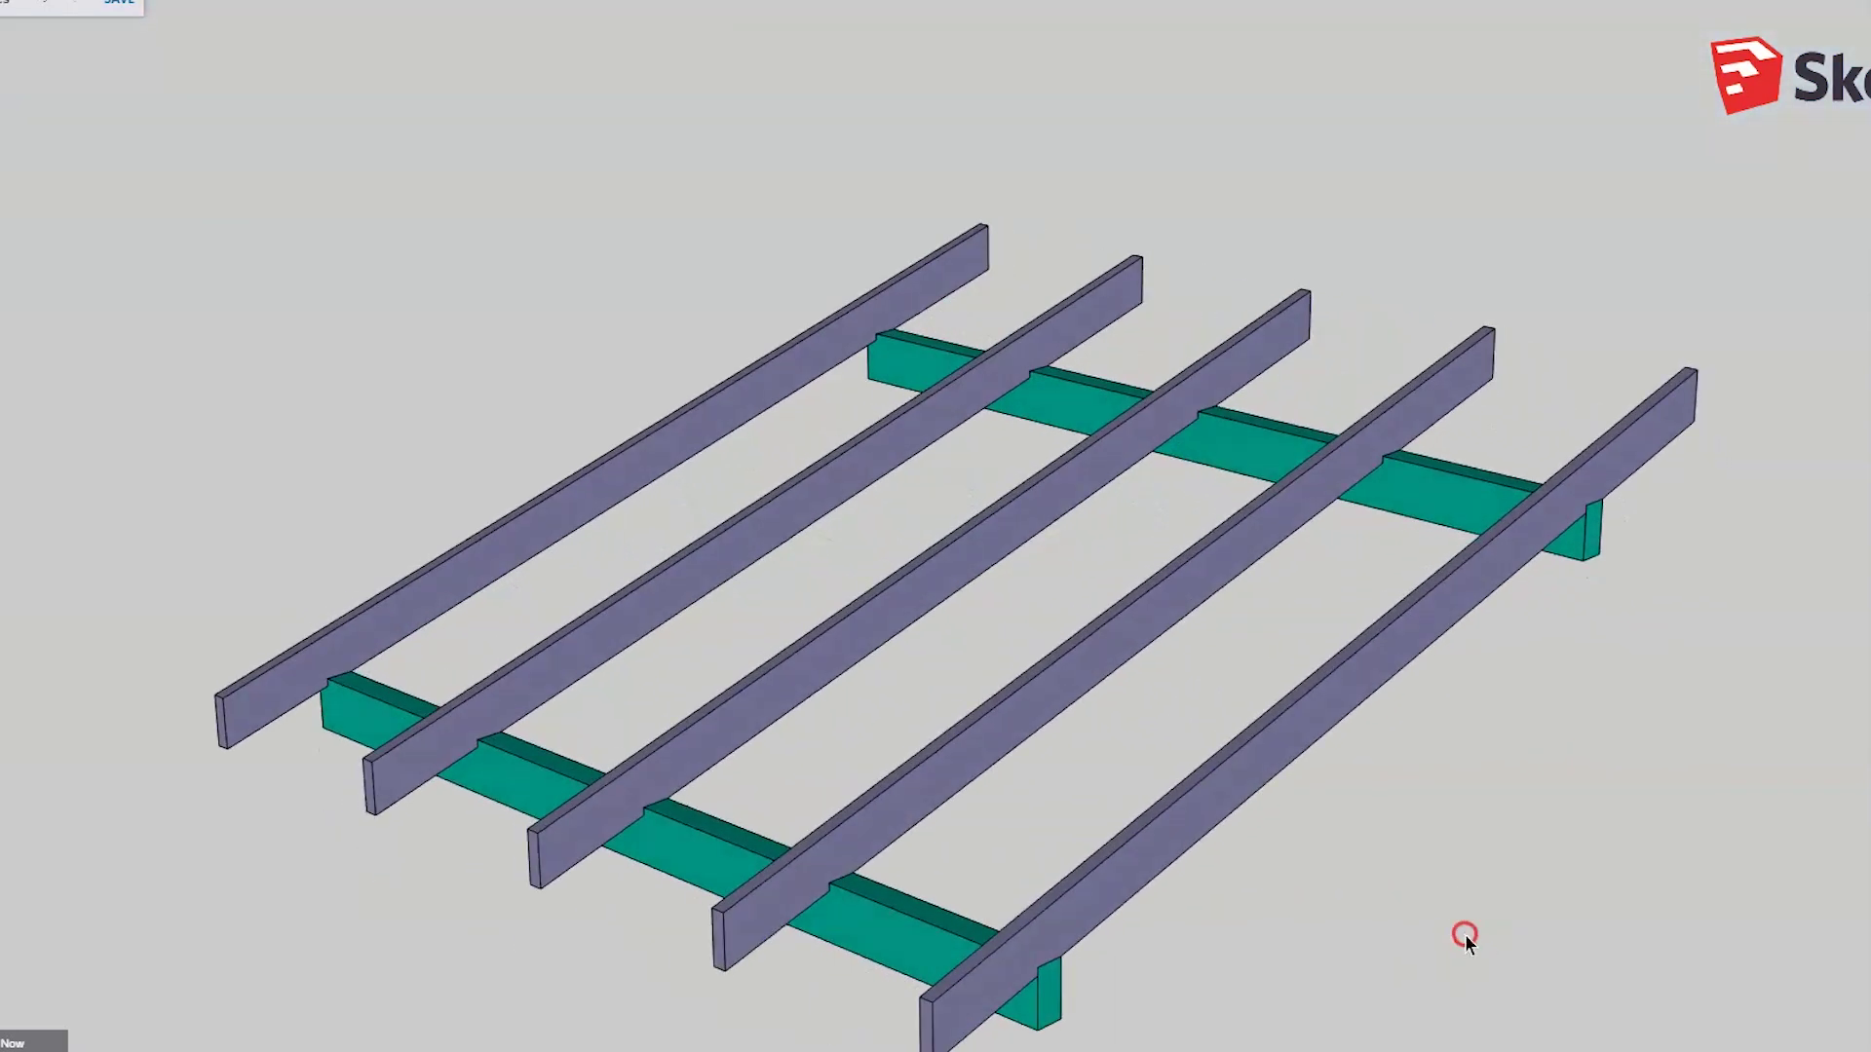
scroll(1345, 838, "down", 3)
scroll(1102, 1010, "up", 3)
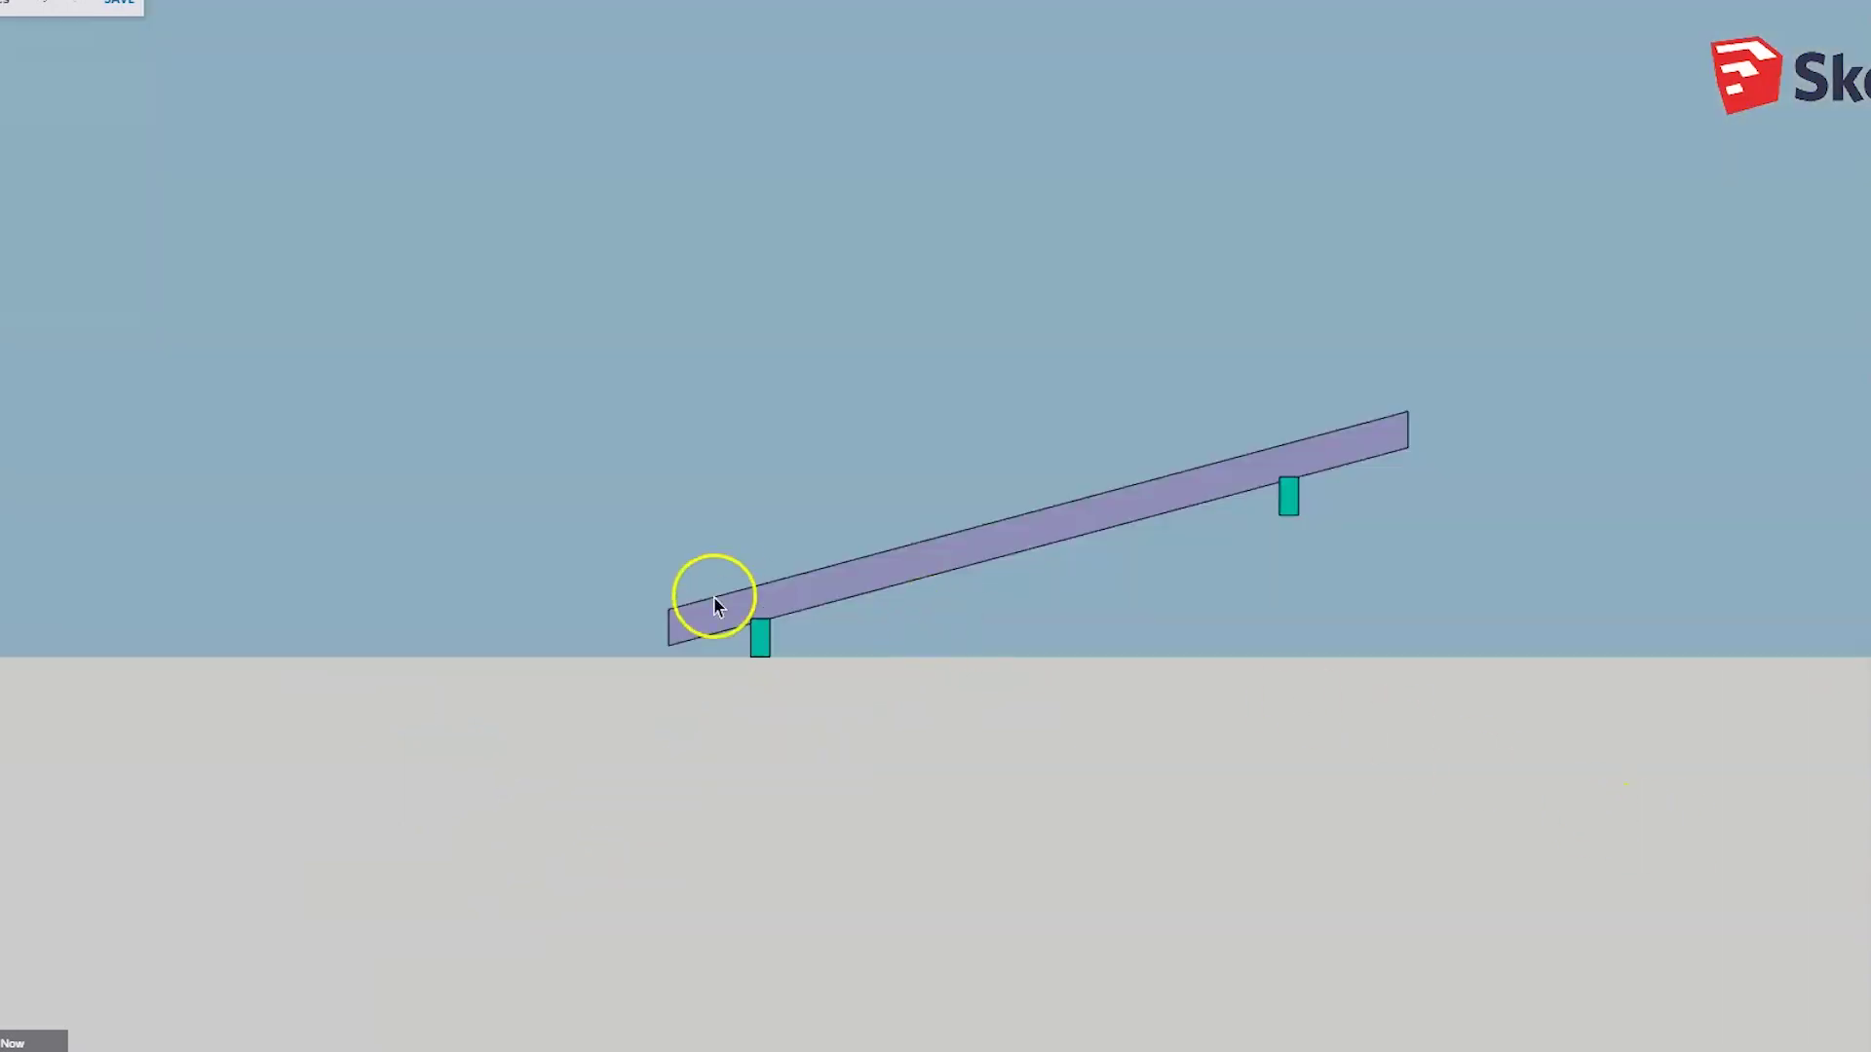
Add a guide through the lower post's corner and a guide marking the 300 mm overhang
scroll(712, 596, "up", 3)
scroll(743, 628, "up", 8)
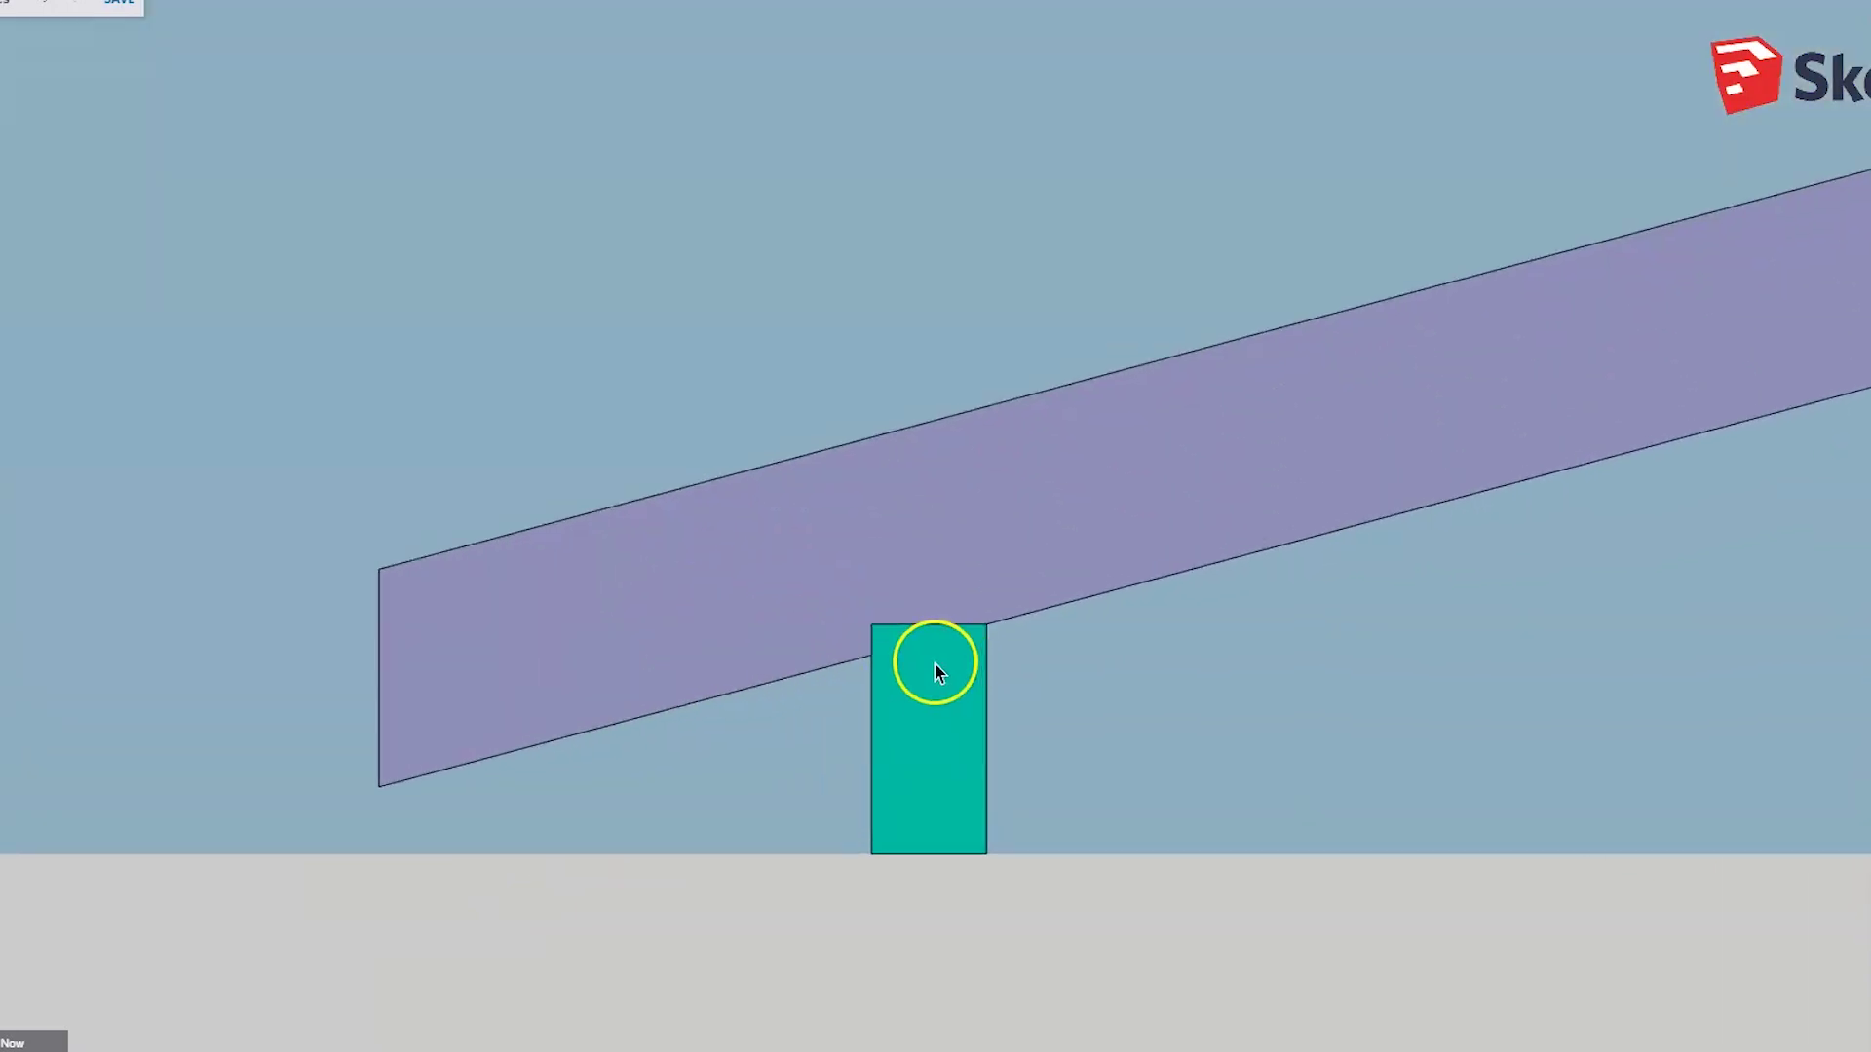
left_click(806, 670)
left_click(866, 617)
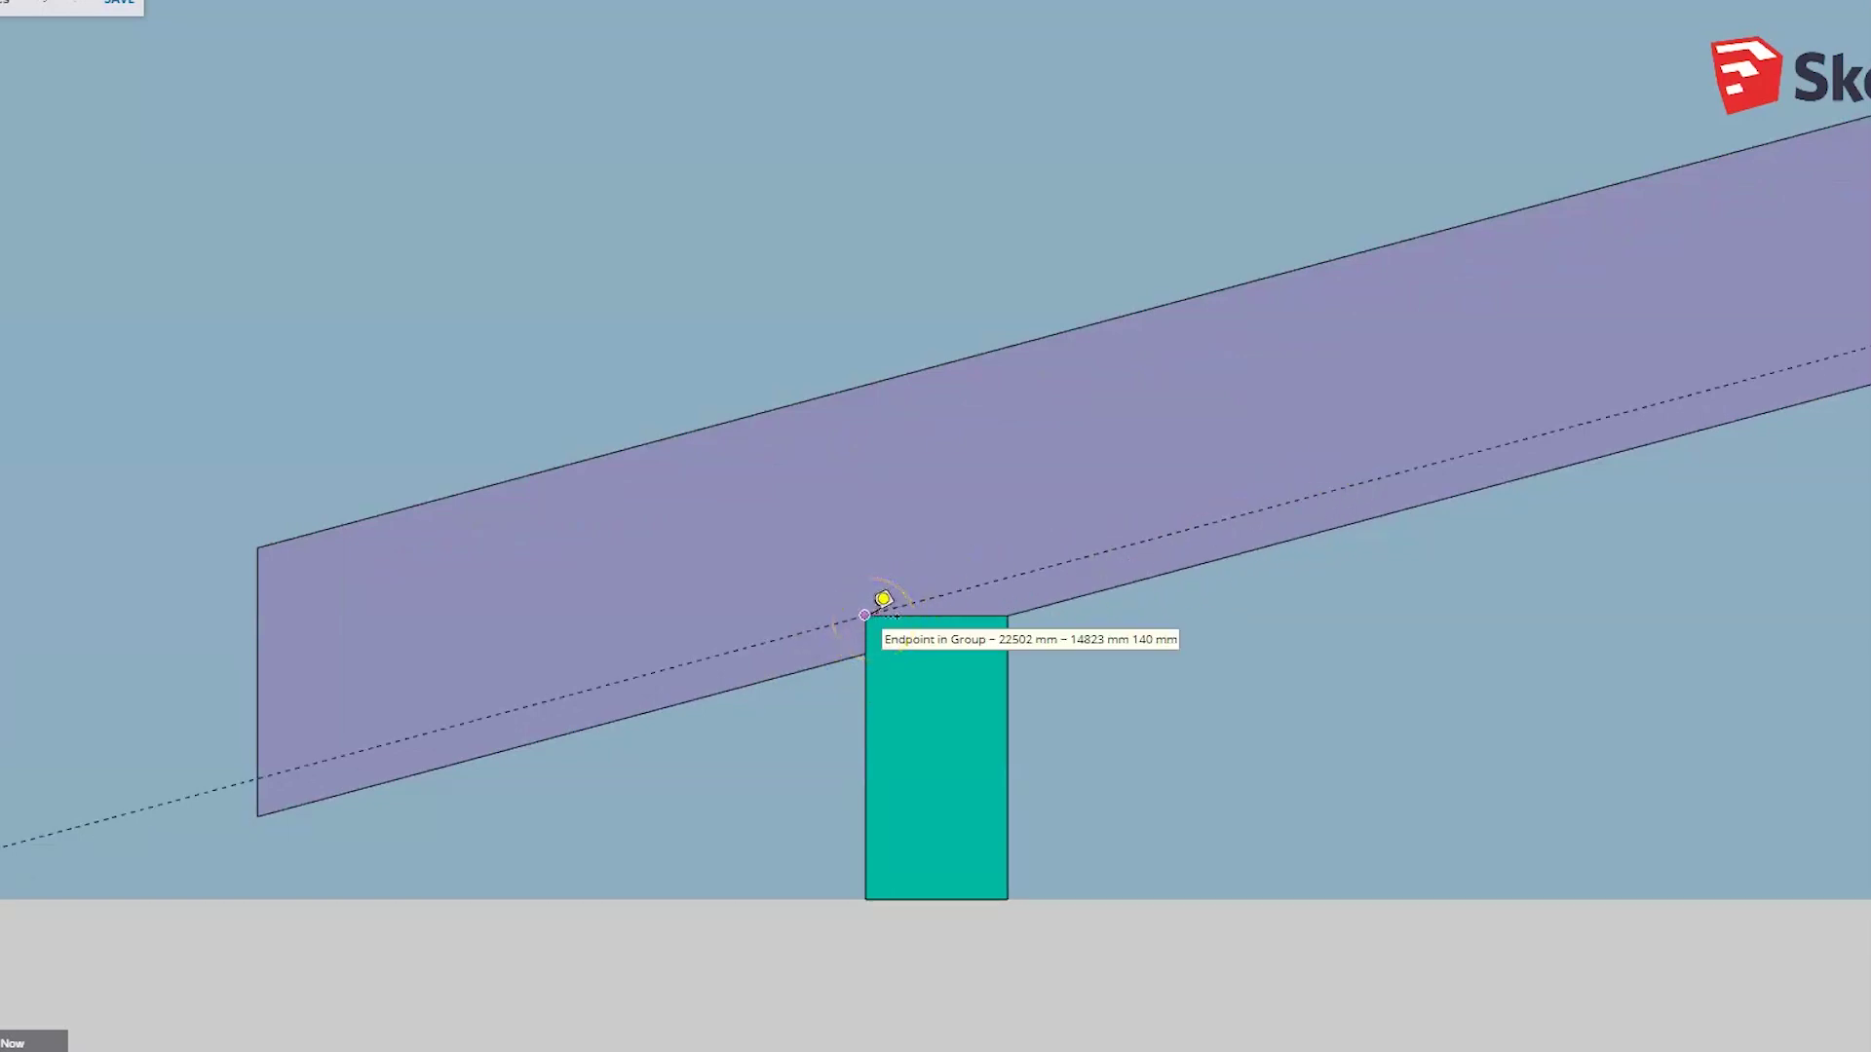
left_click_drag(873, 613, 263, 651)
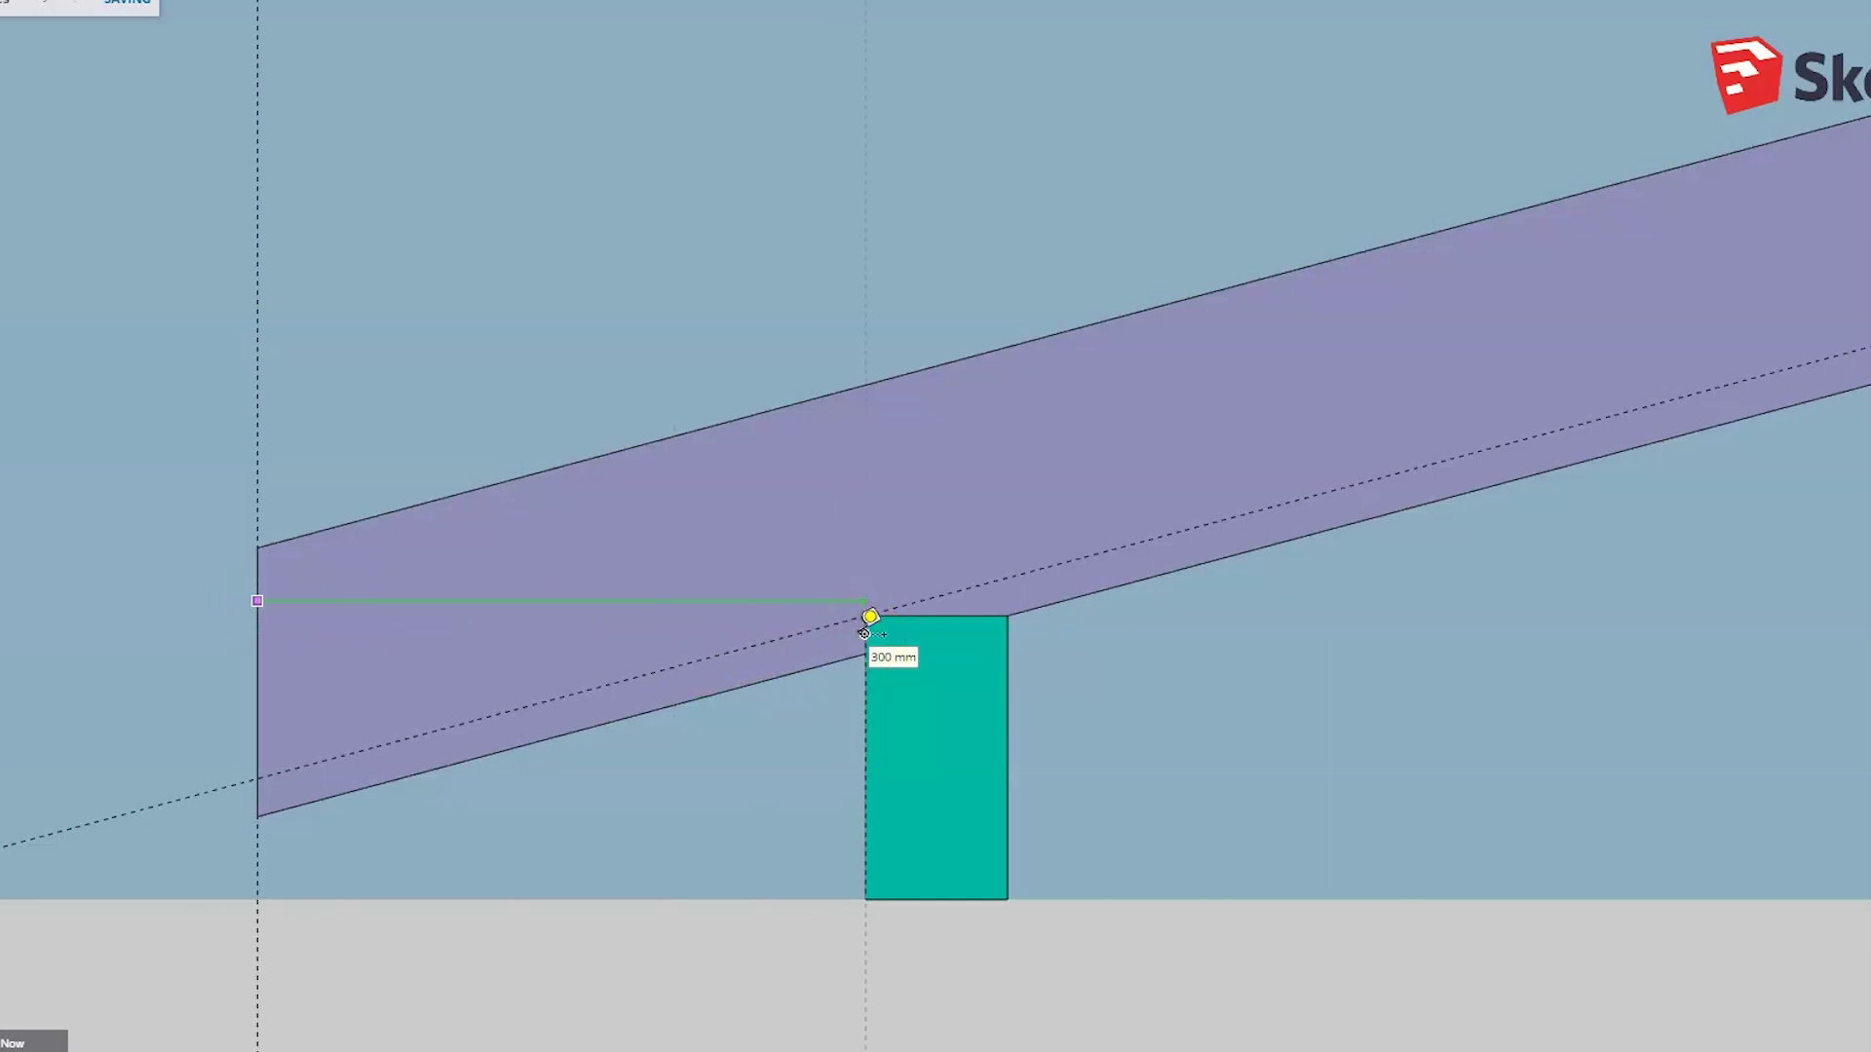
left_click(864, 634)
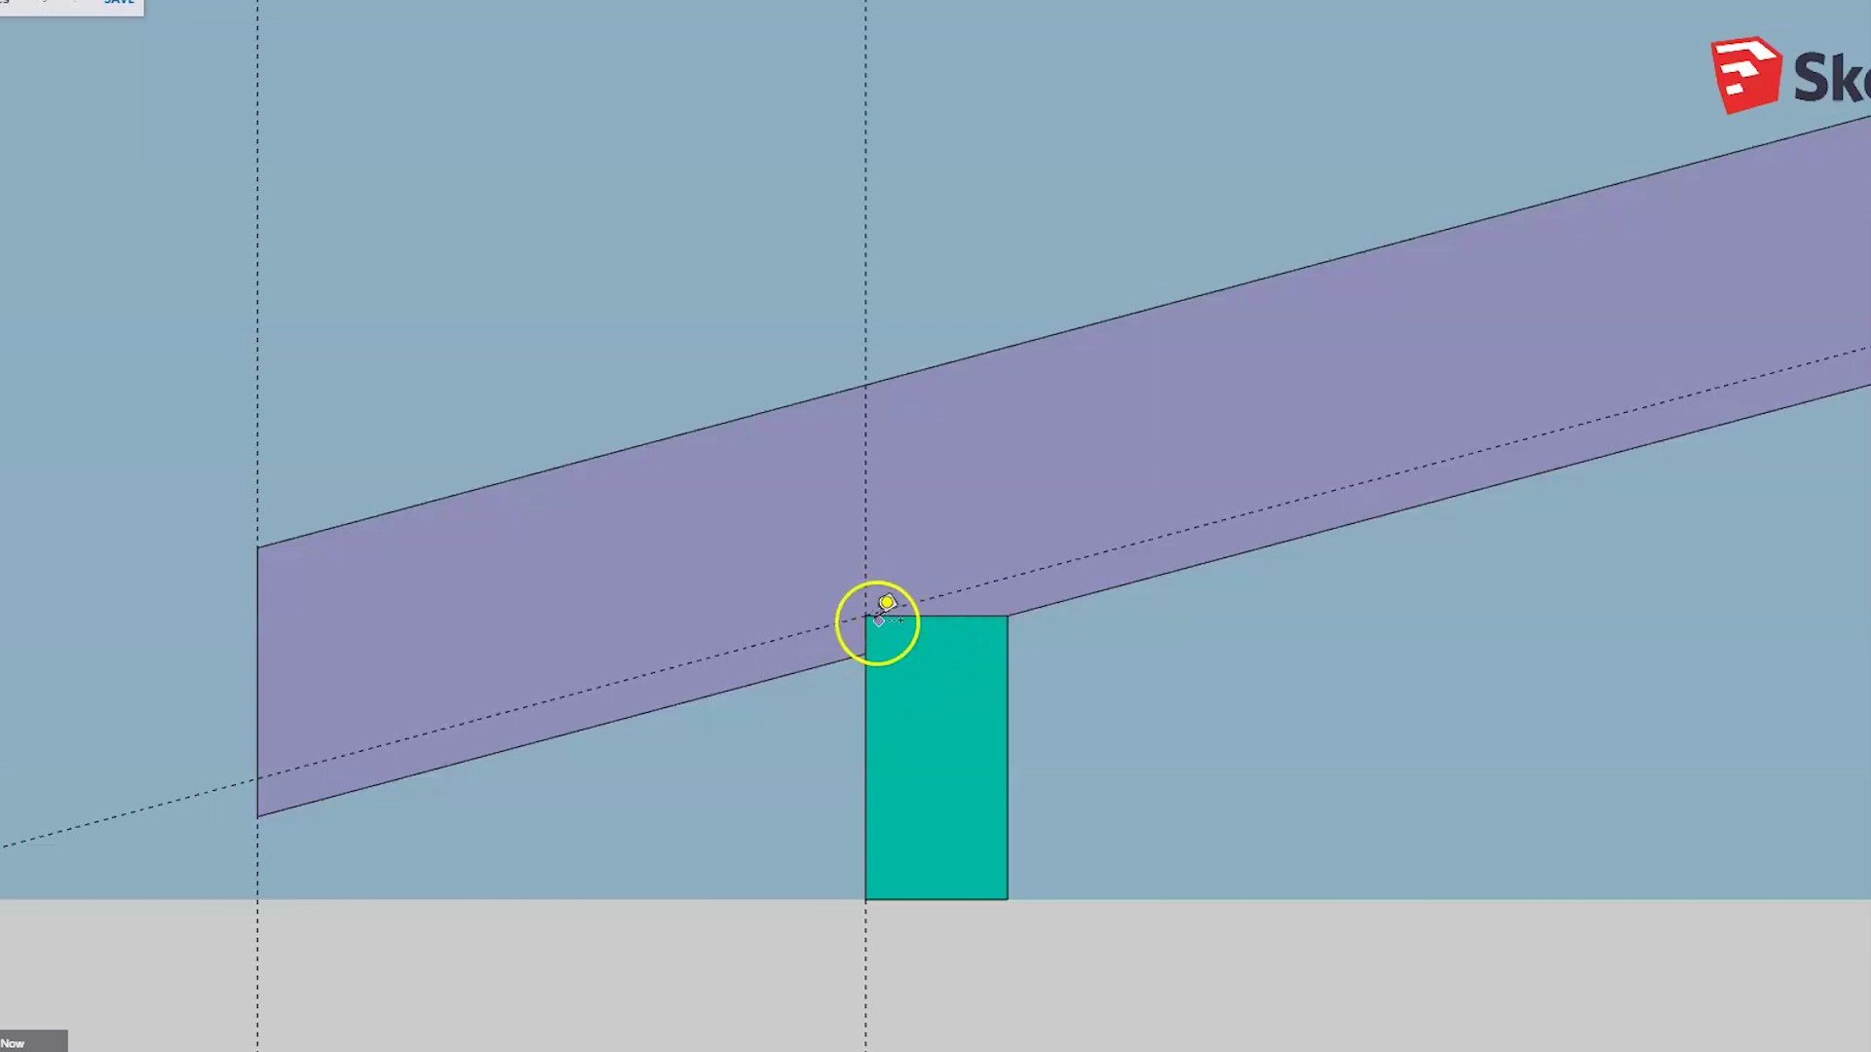
Place a vertical guide at the upper post's corner, measured from the left guide line
scroll(196, 662, "down", 8)
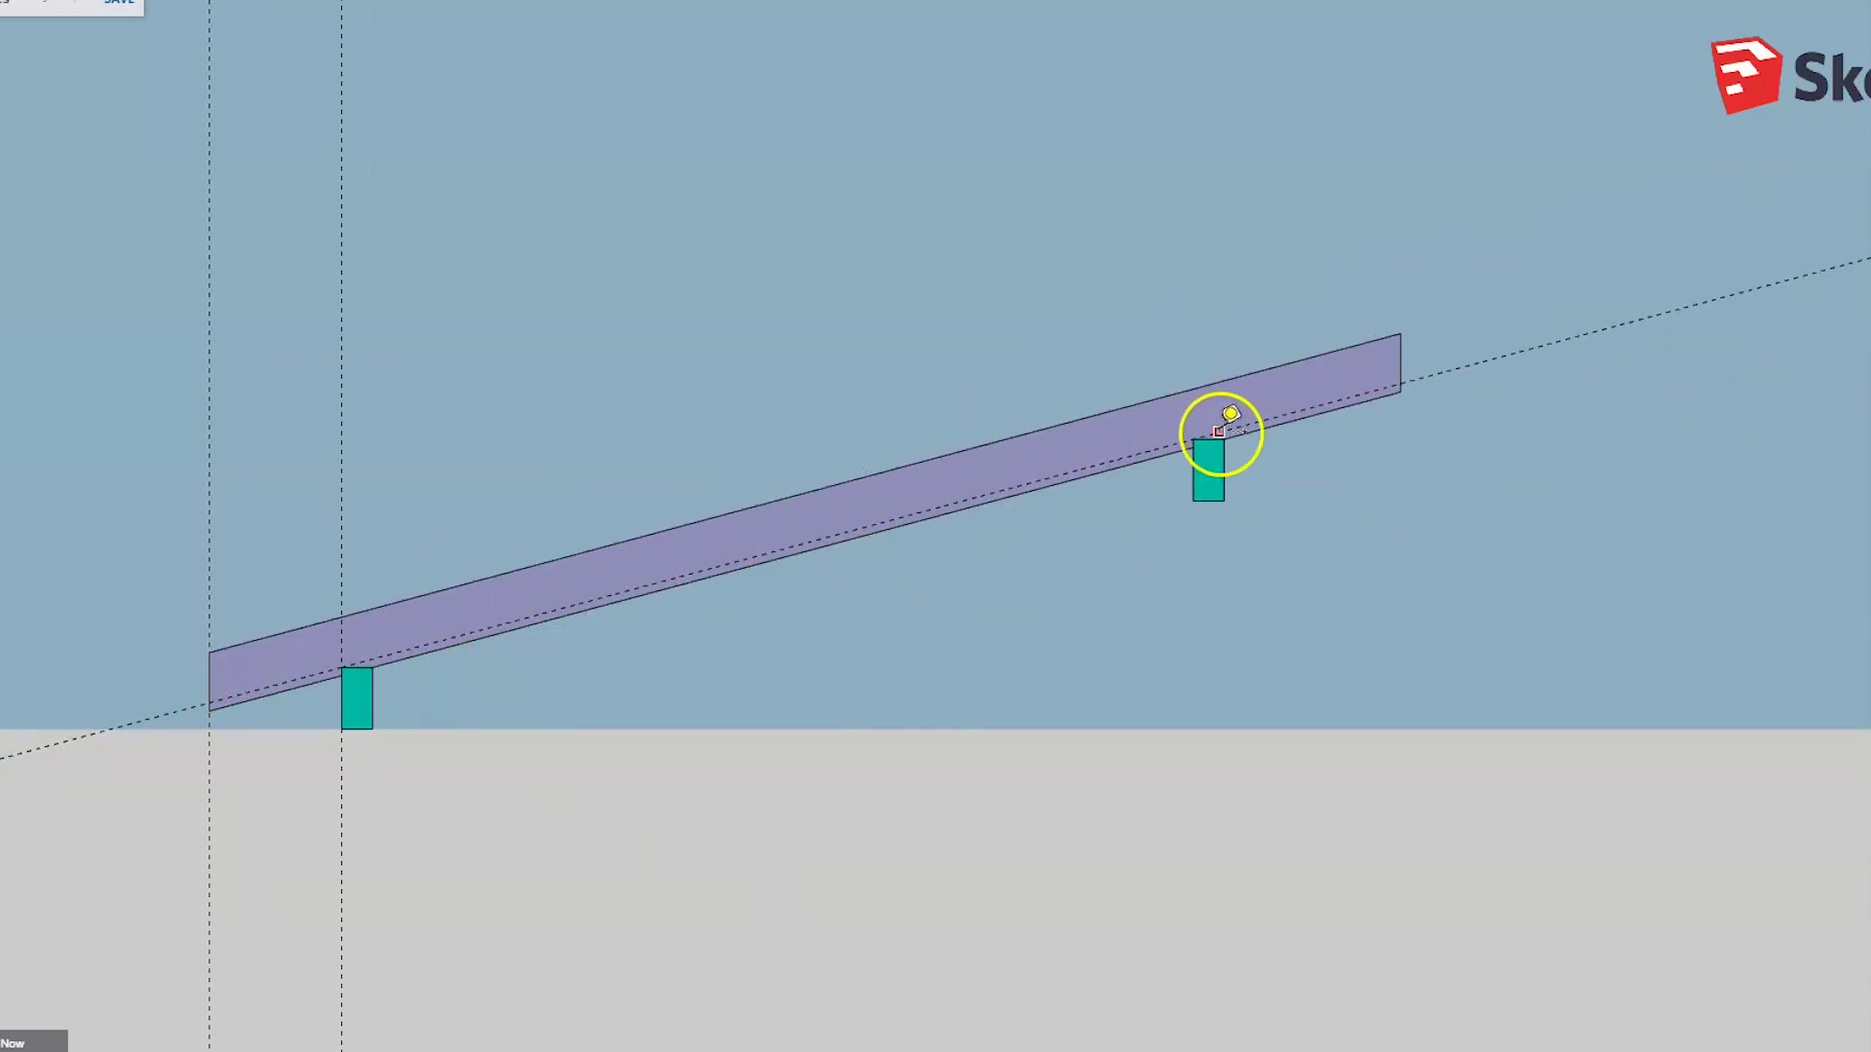
scroll(1218, 430, "up", 1)
left_click(243, 450)
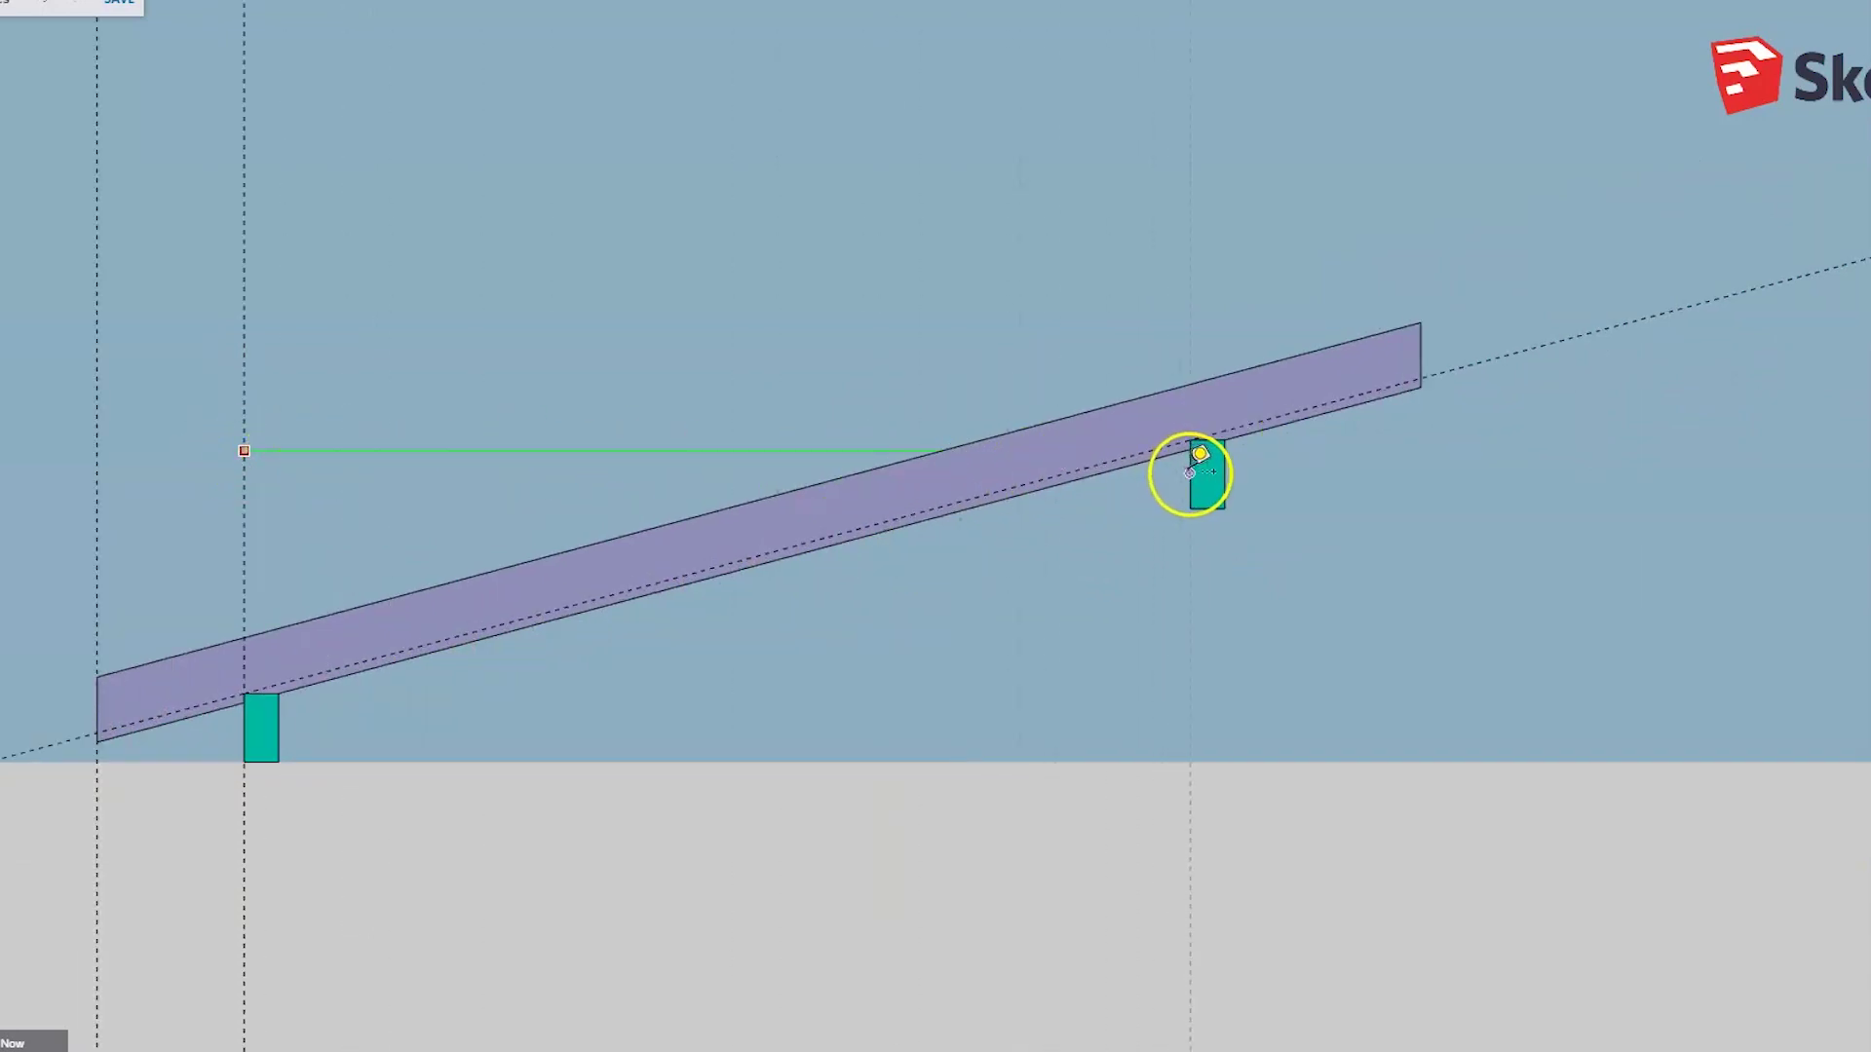
left_click(1189, 441)
Delete all guide lines from the rafter elevation
scroll(1207, 425, "up", 2)
scroll(1206, 425, "up", 1)
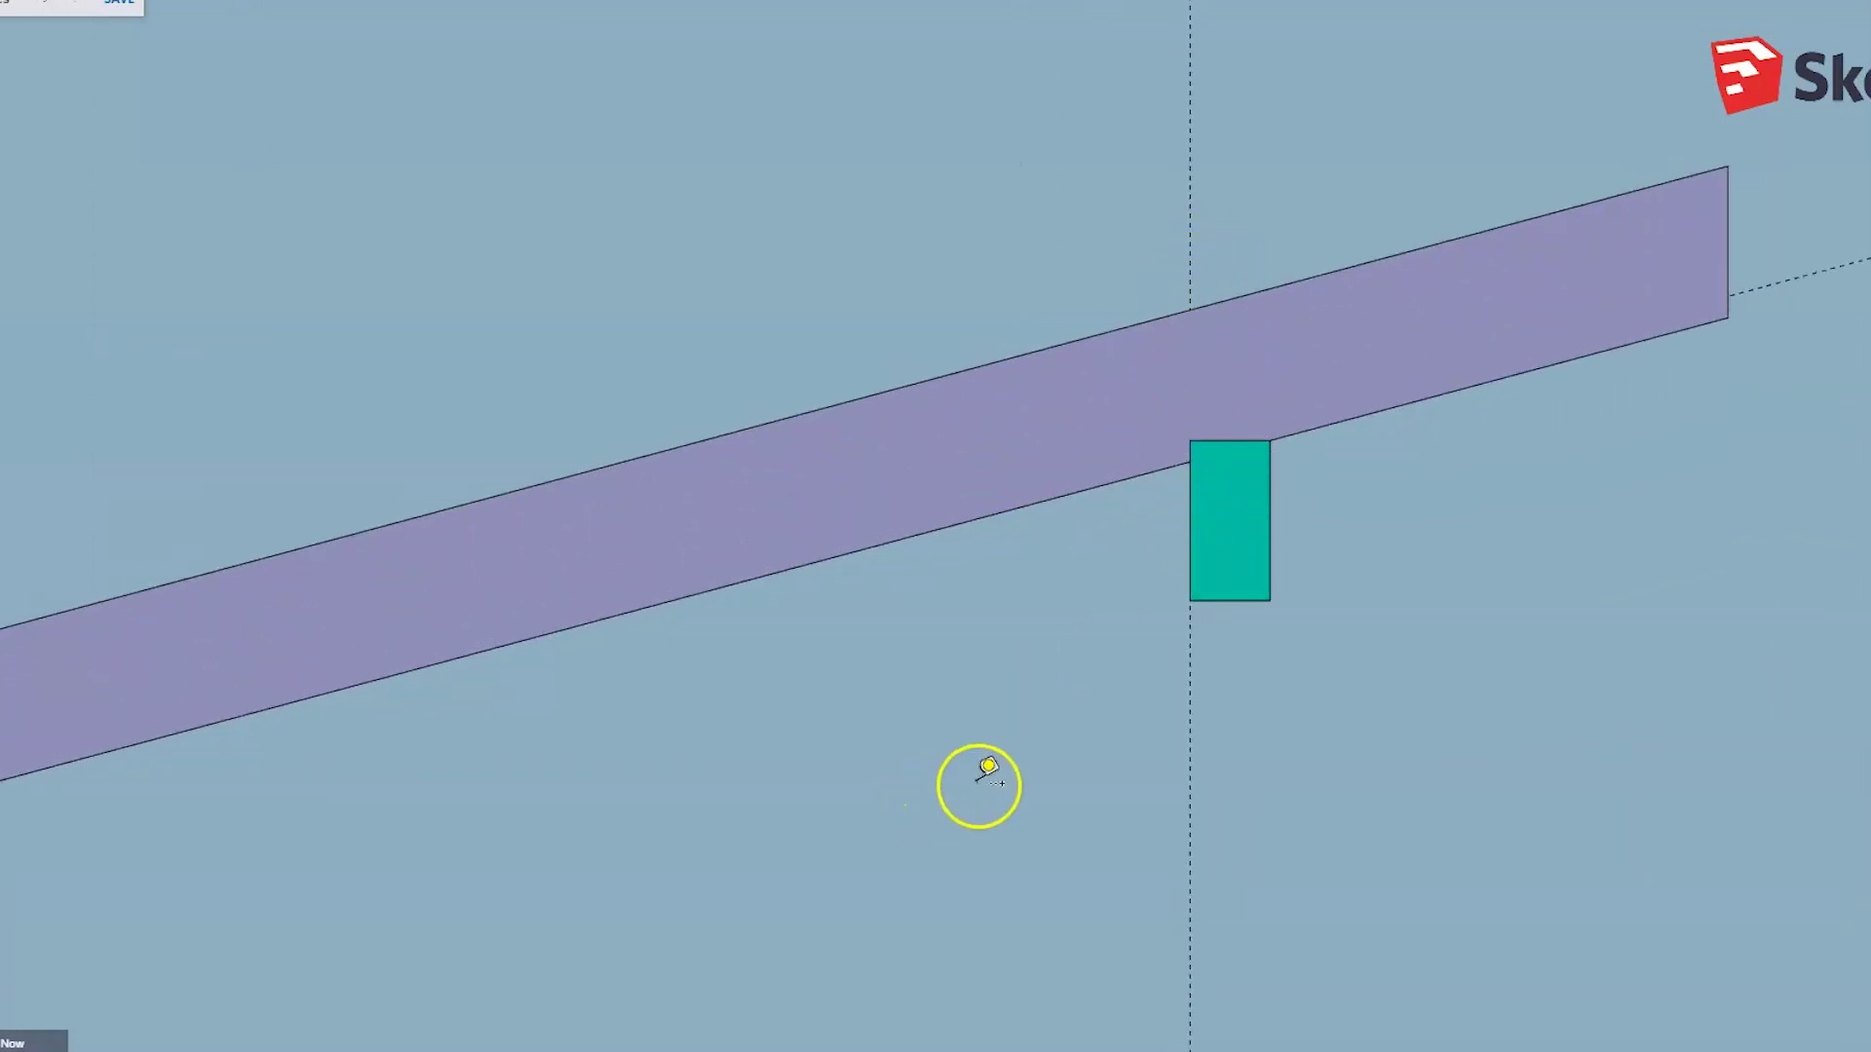
scroll(1388, 739, "down", 3)
scroll(1356, 560, "down", 1)
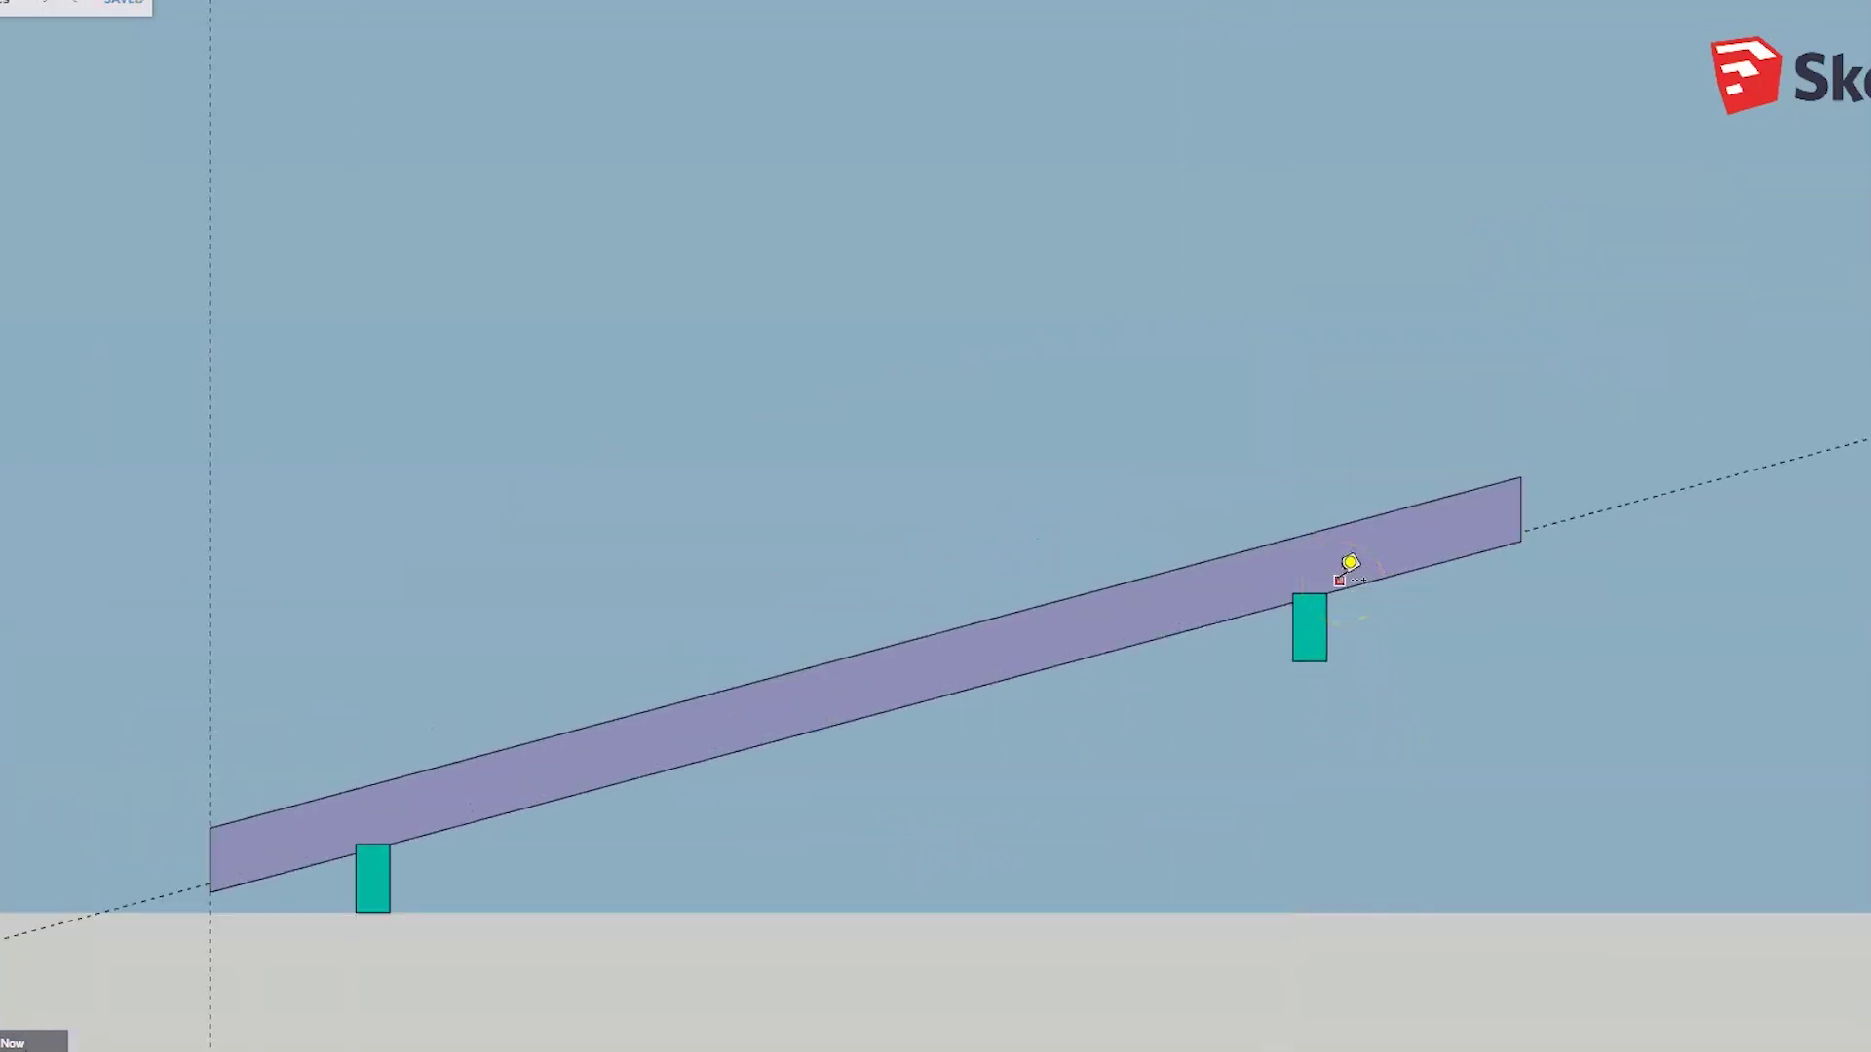
left_click(1329, 620)
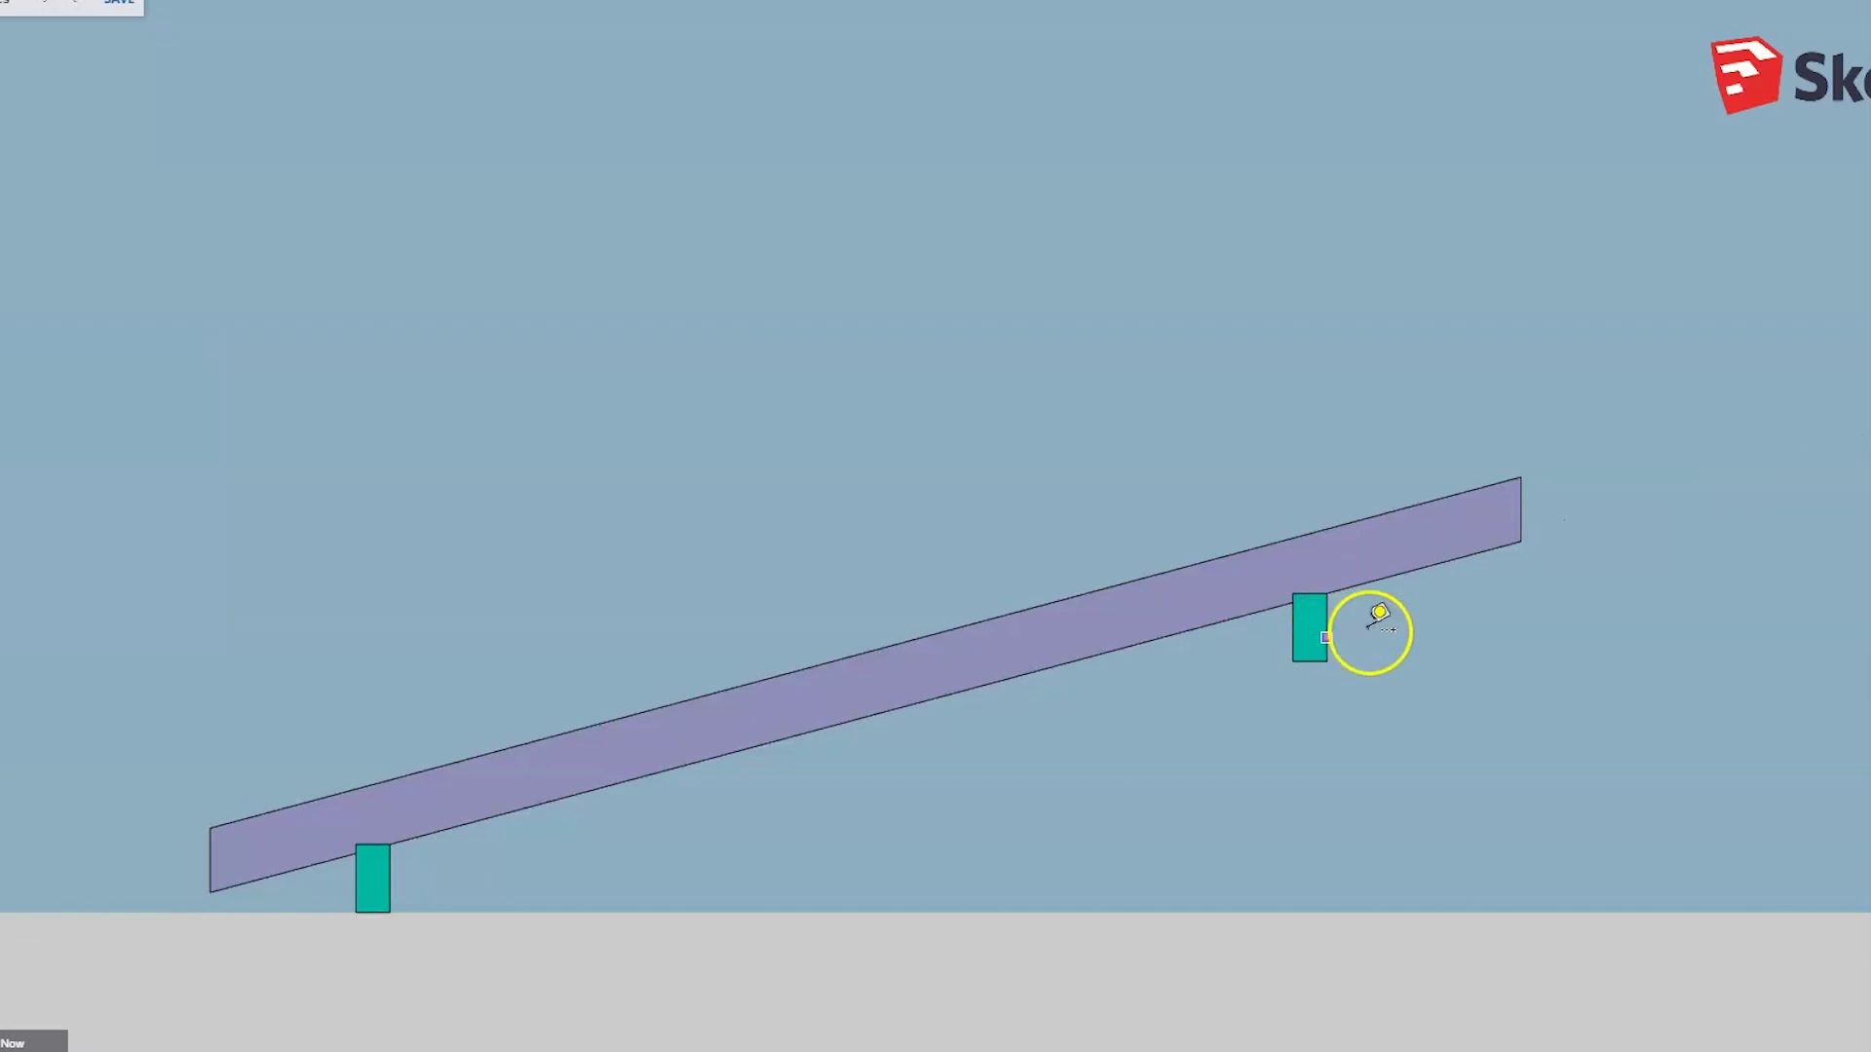
scroll(1620, 622, "down", 1)
scroll(973, 865, "up", 2)
scroll(973, 866, "down", 1)
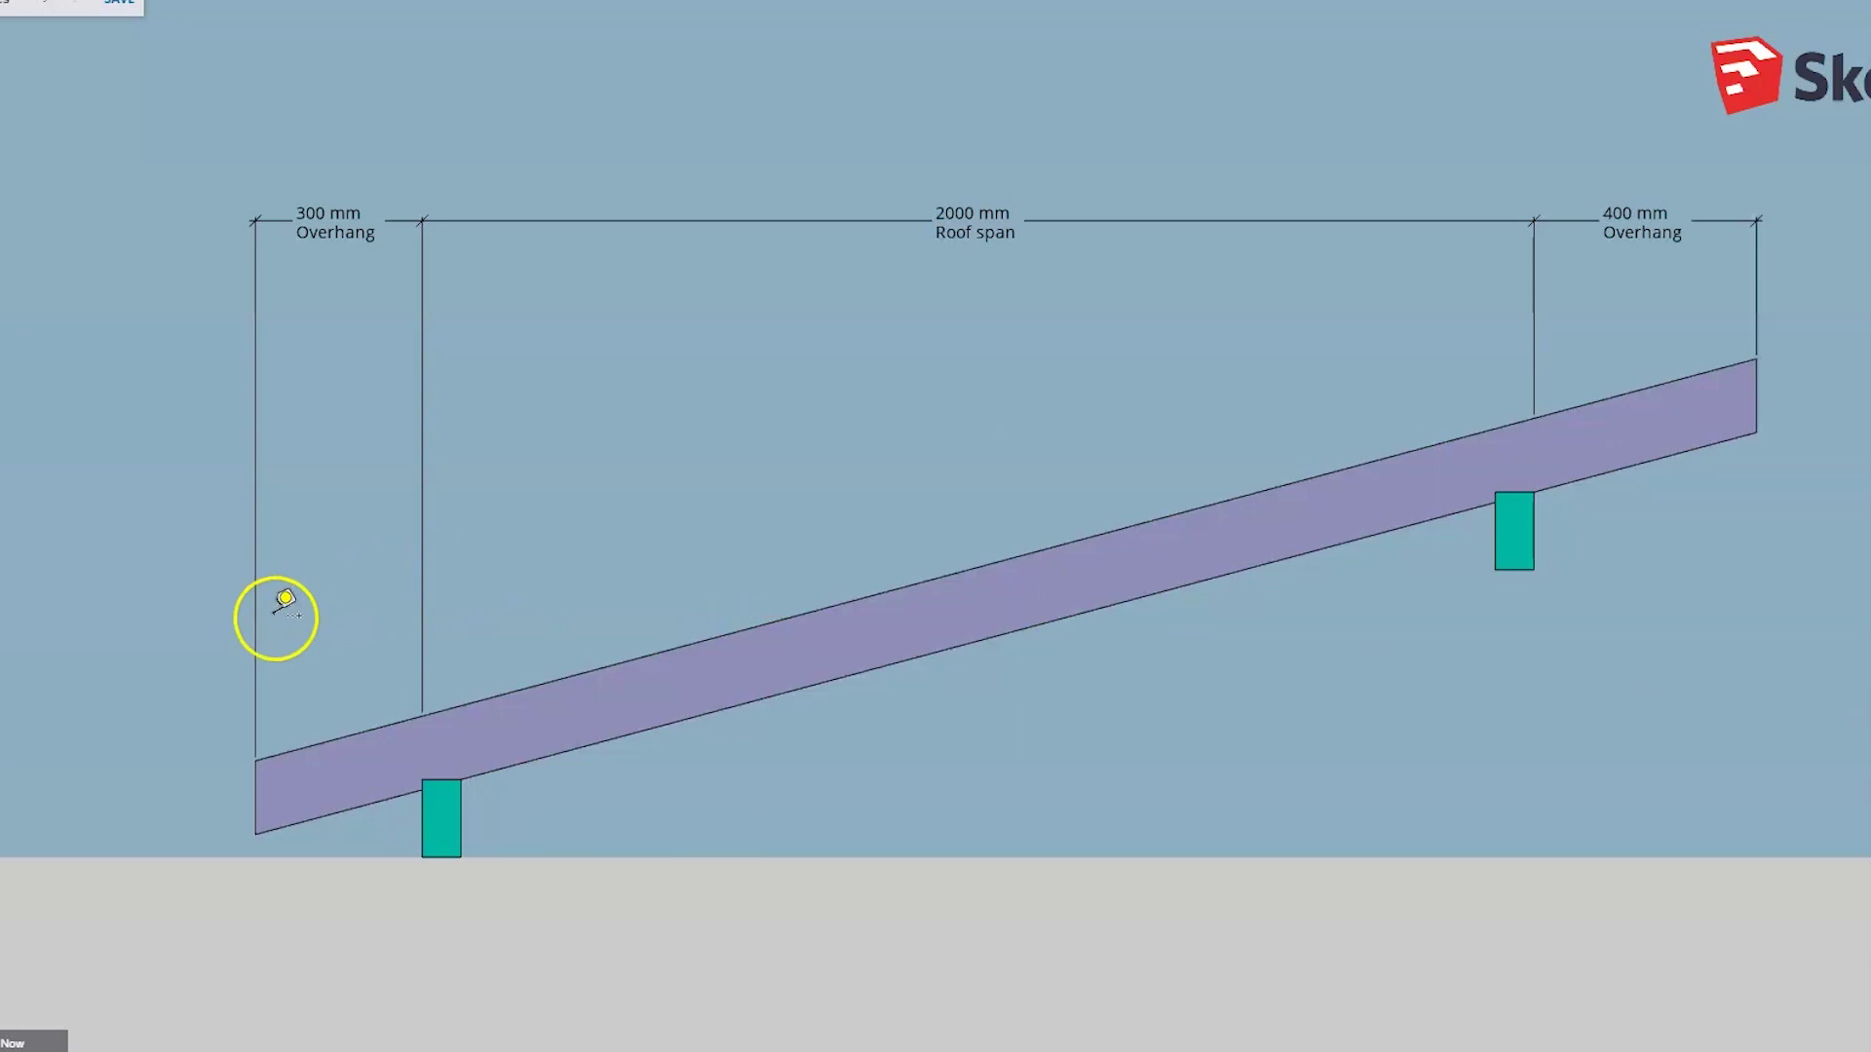
scroll(255, 621, "down", 1)
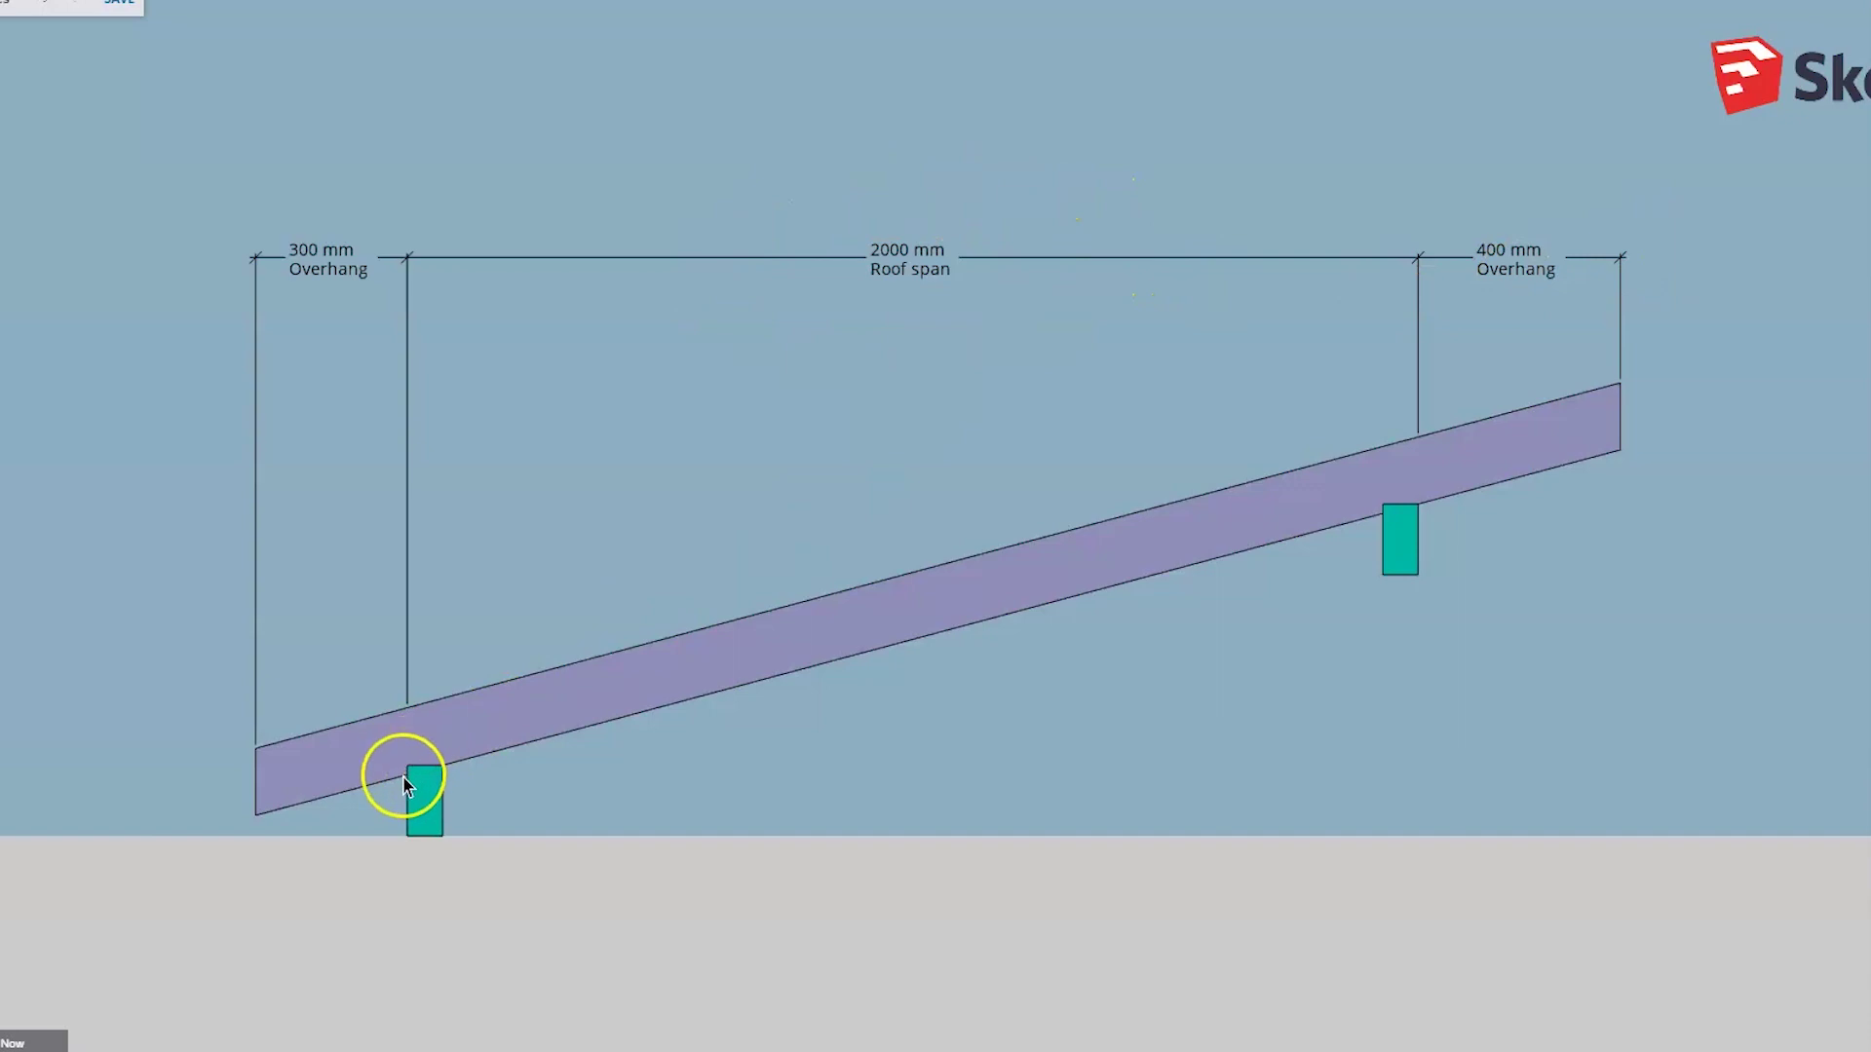
Show the 300/2000/400 mm span row and the 300/1930/470 mm run row above the rafter
left_click(1317, 525)
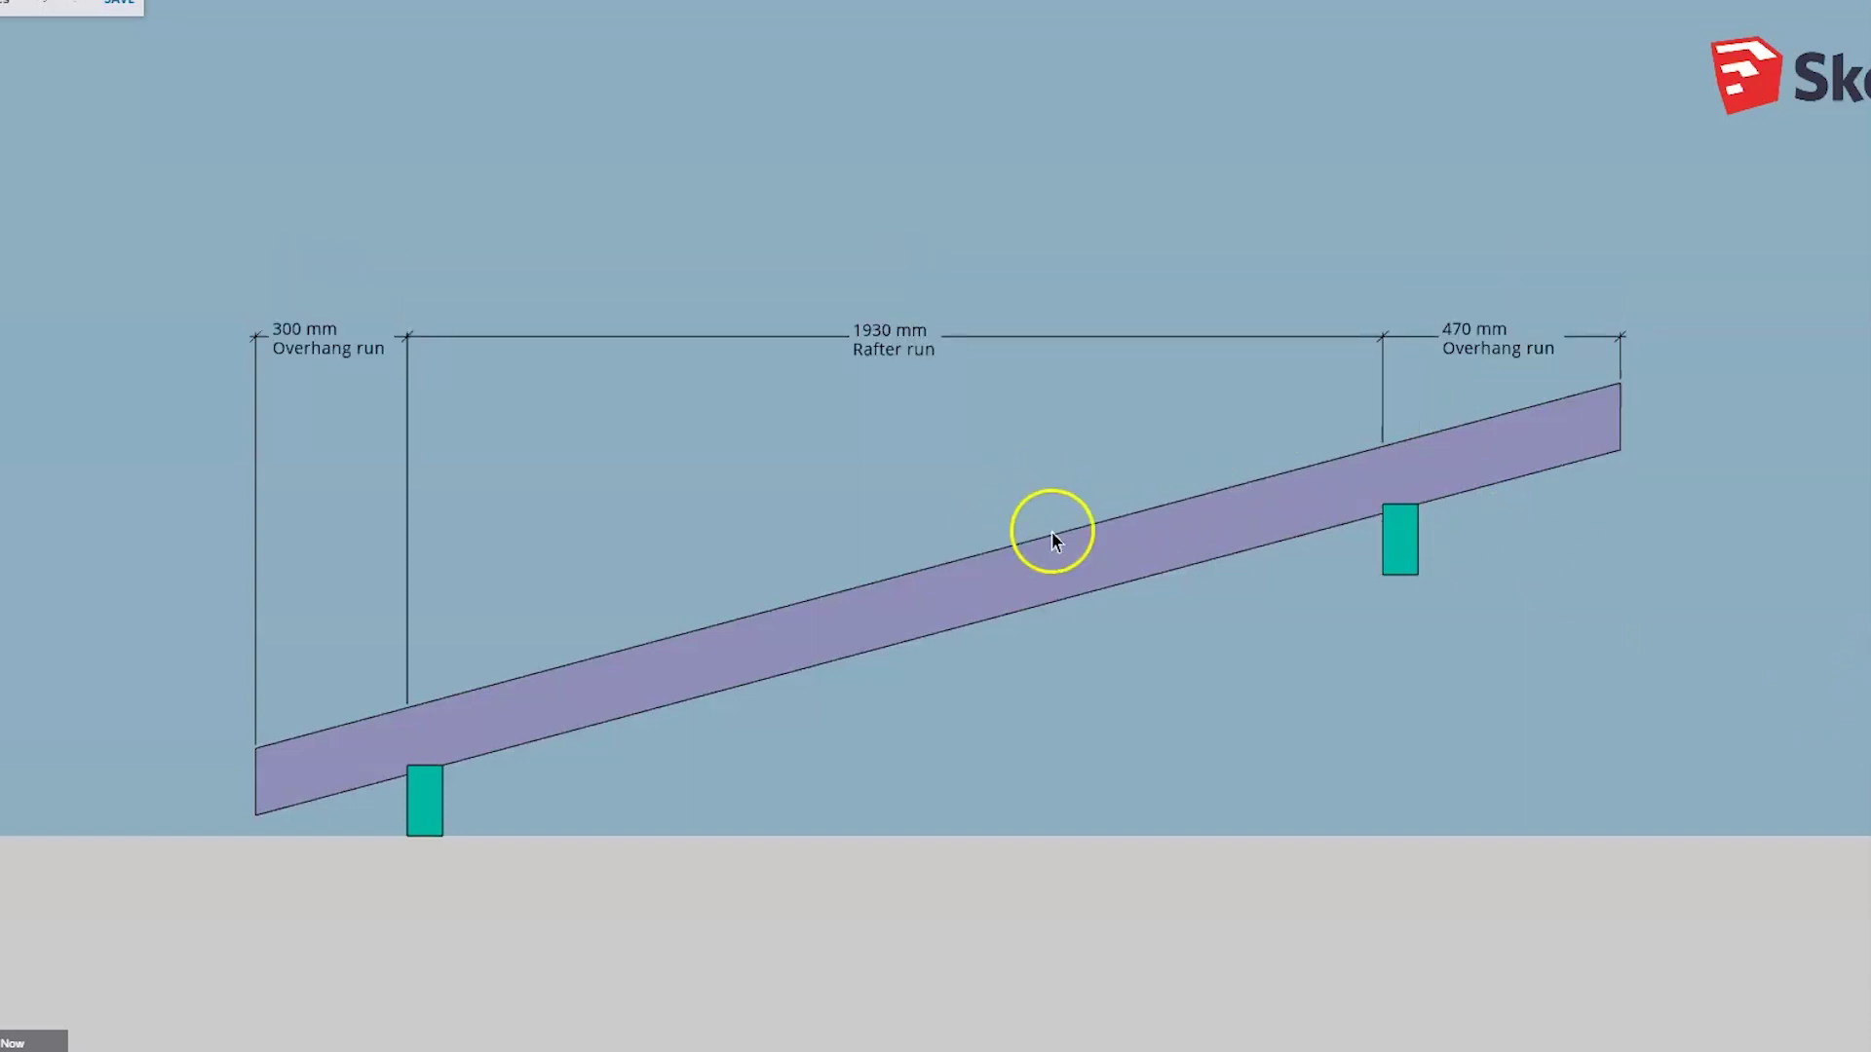
scroll(1388, 505, "up", 6)
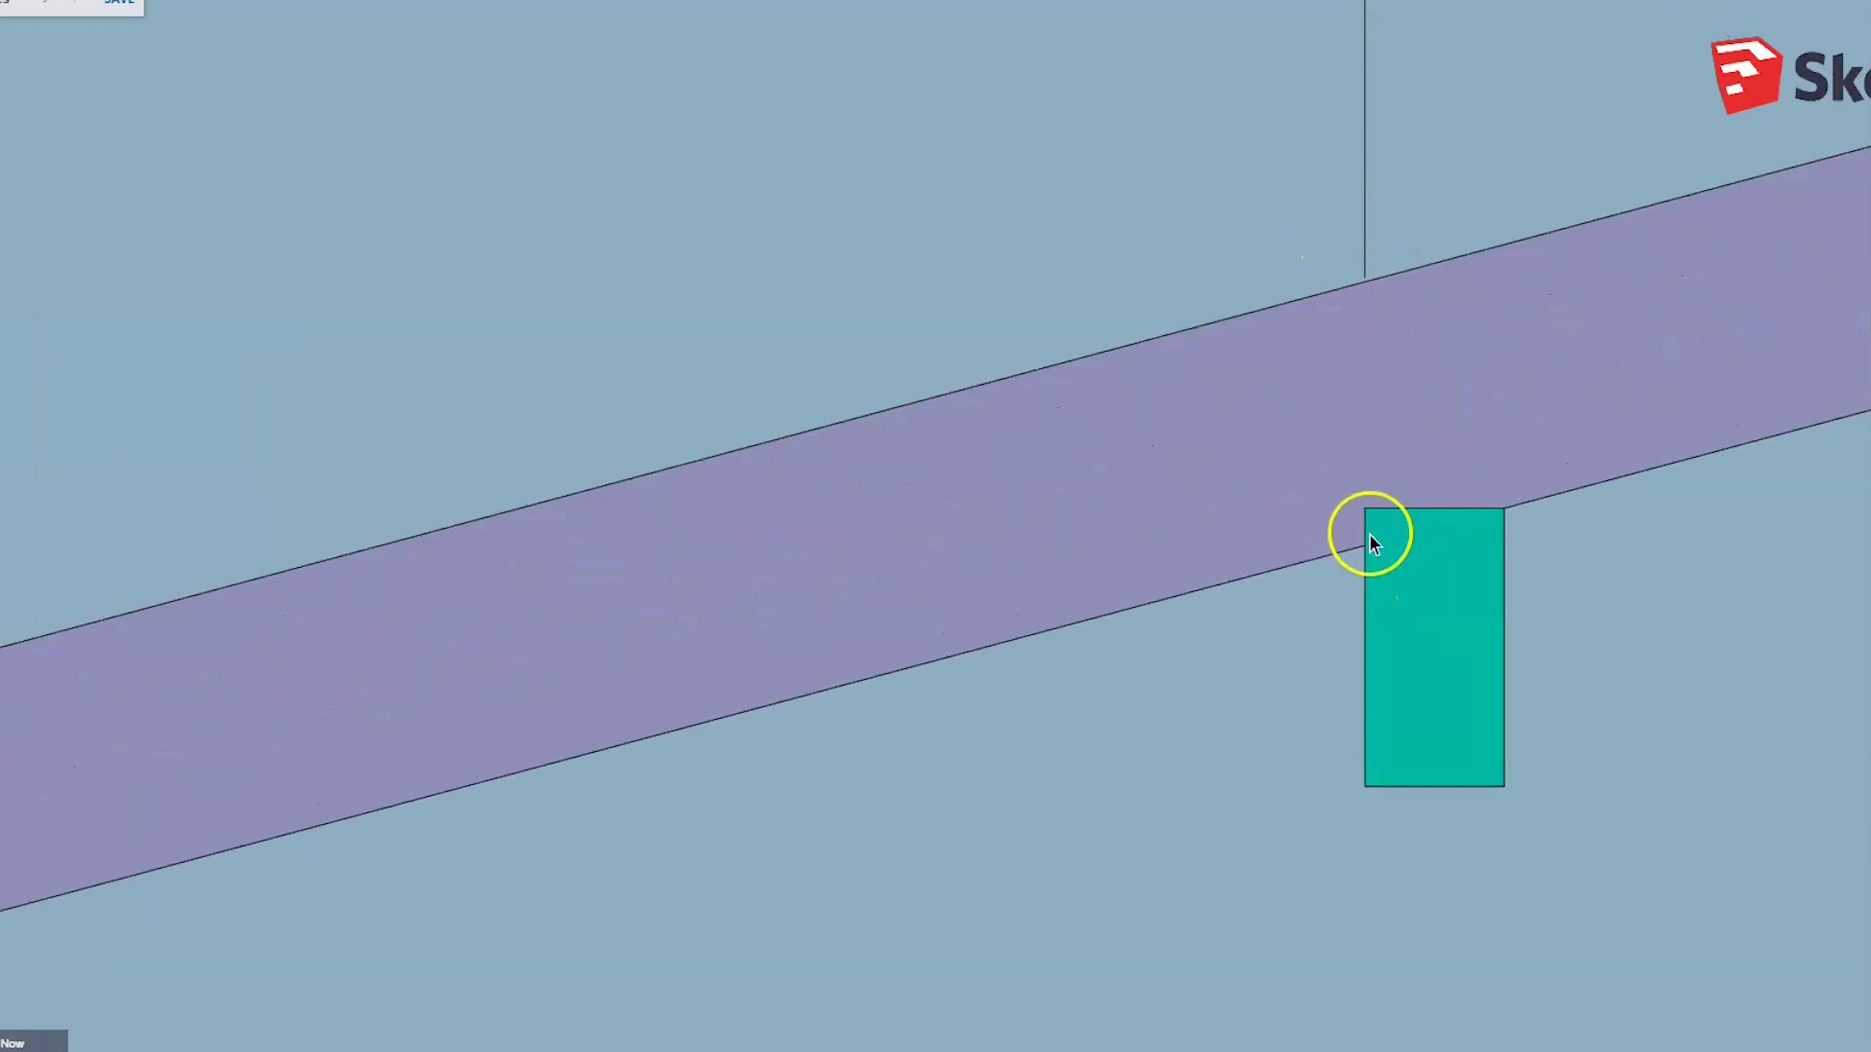
scroll(1370, 575, "down", 5)
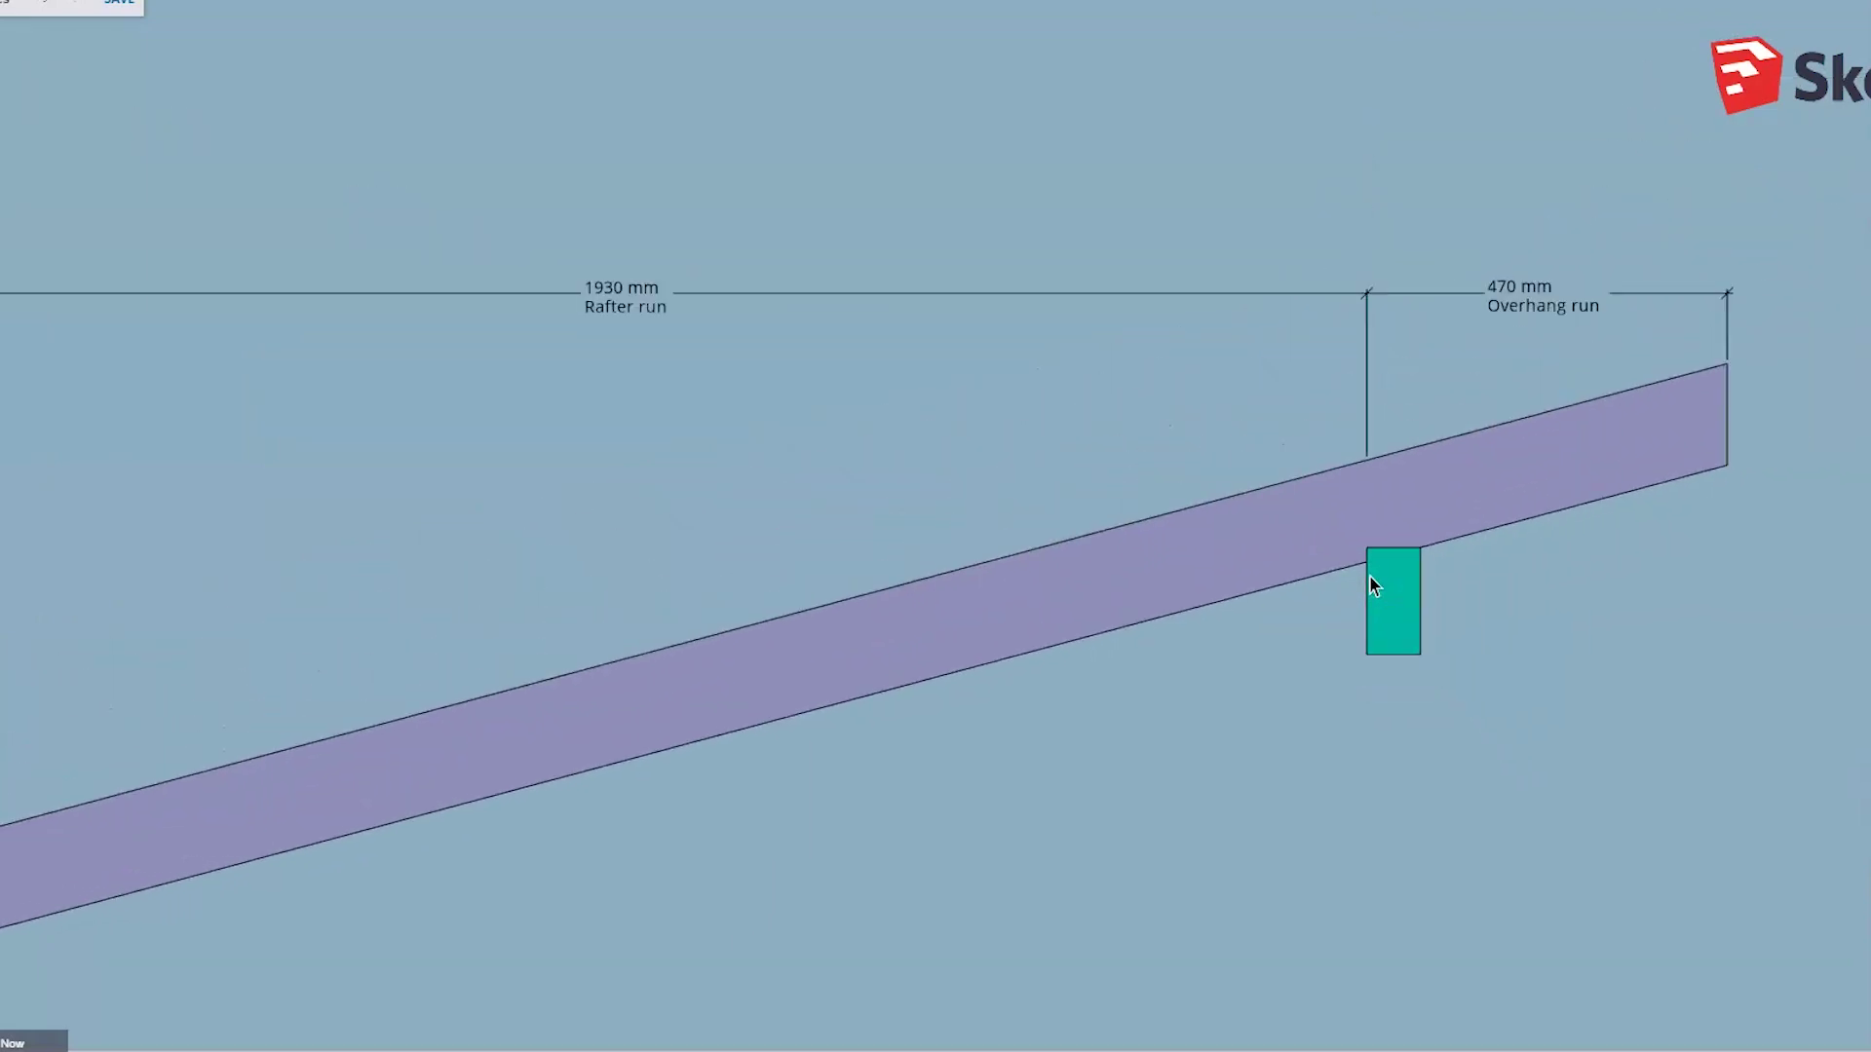
scroll(1370, 575, "down", 1)
scroll(1370, 569, "down", 1)
left_click(1870, 731)
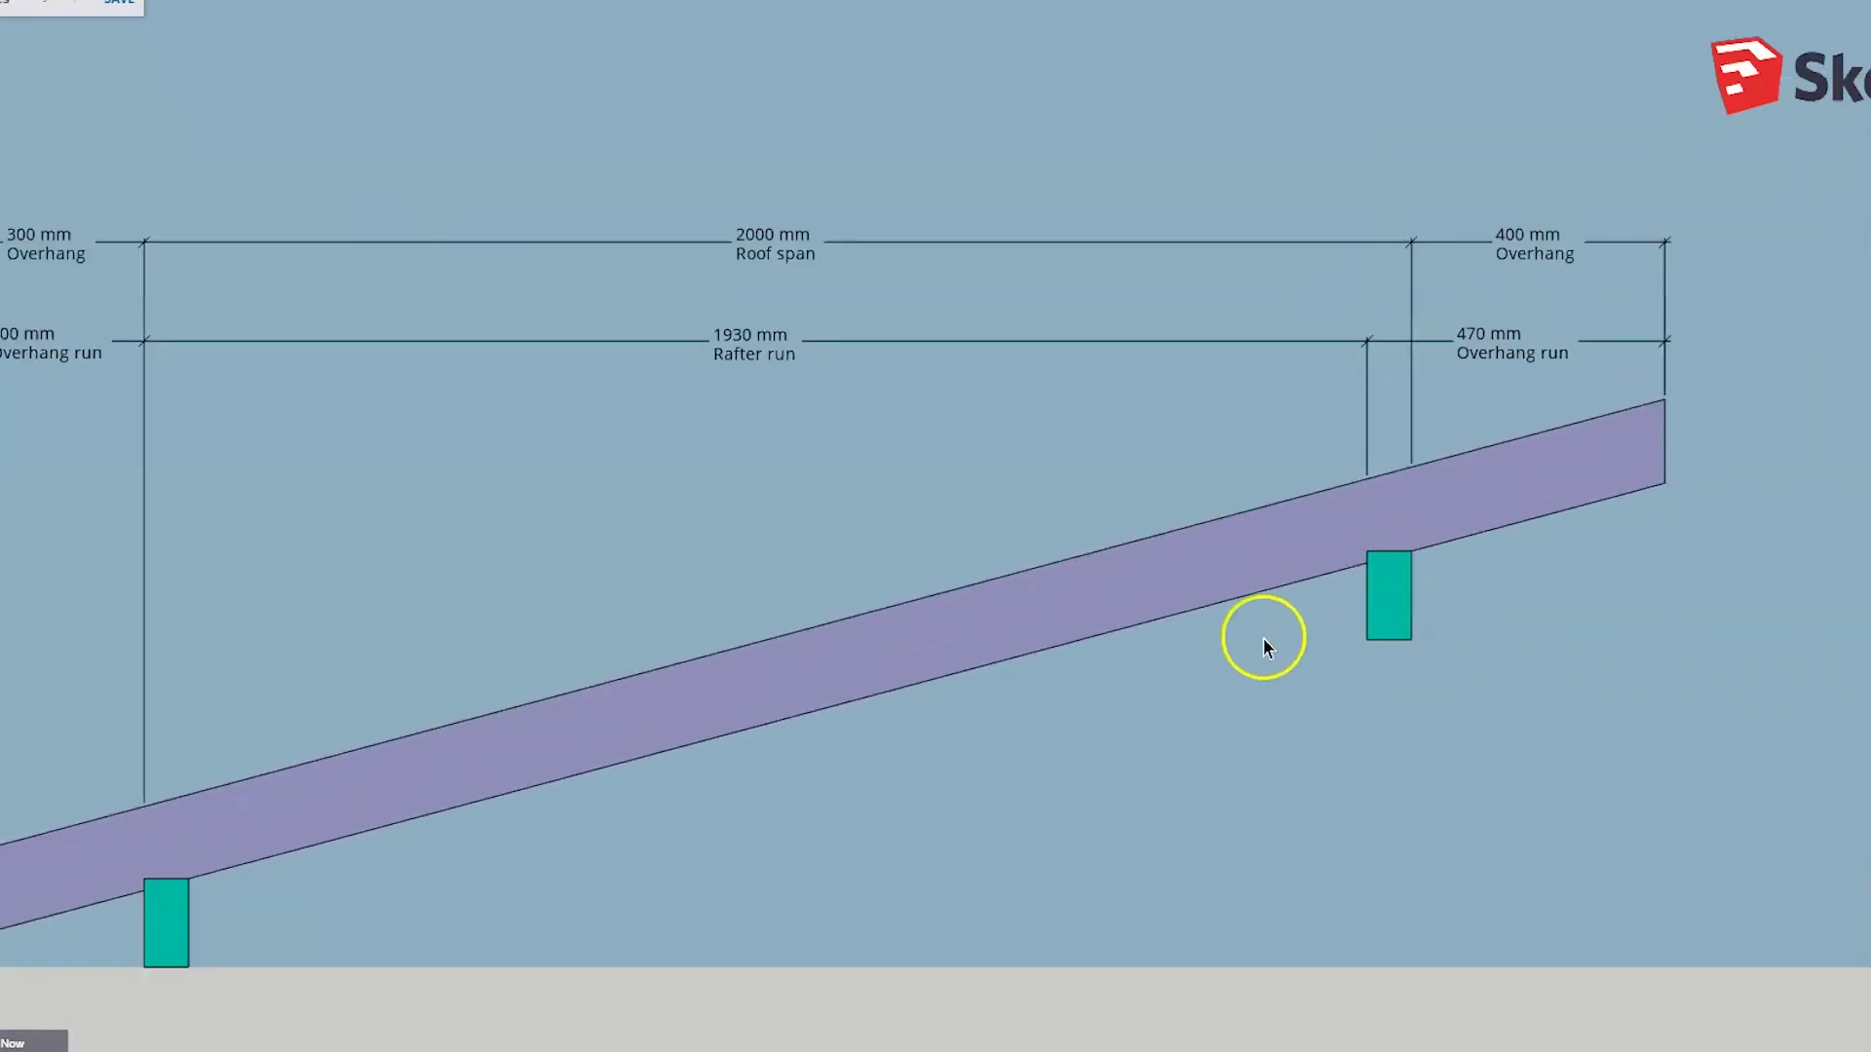
scroll(1499, 610, "down", 1)
scroll(1364, 610, "up", 1)
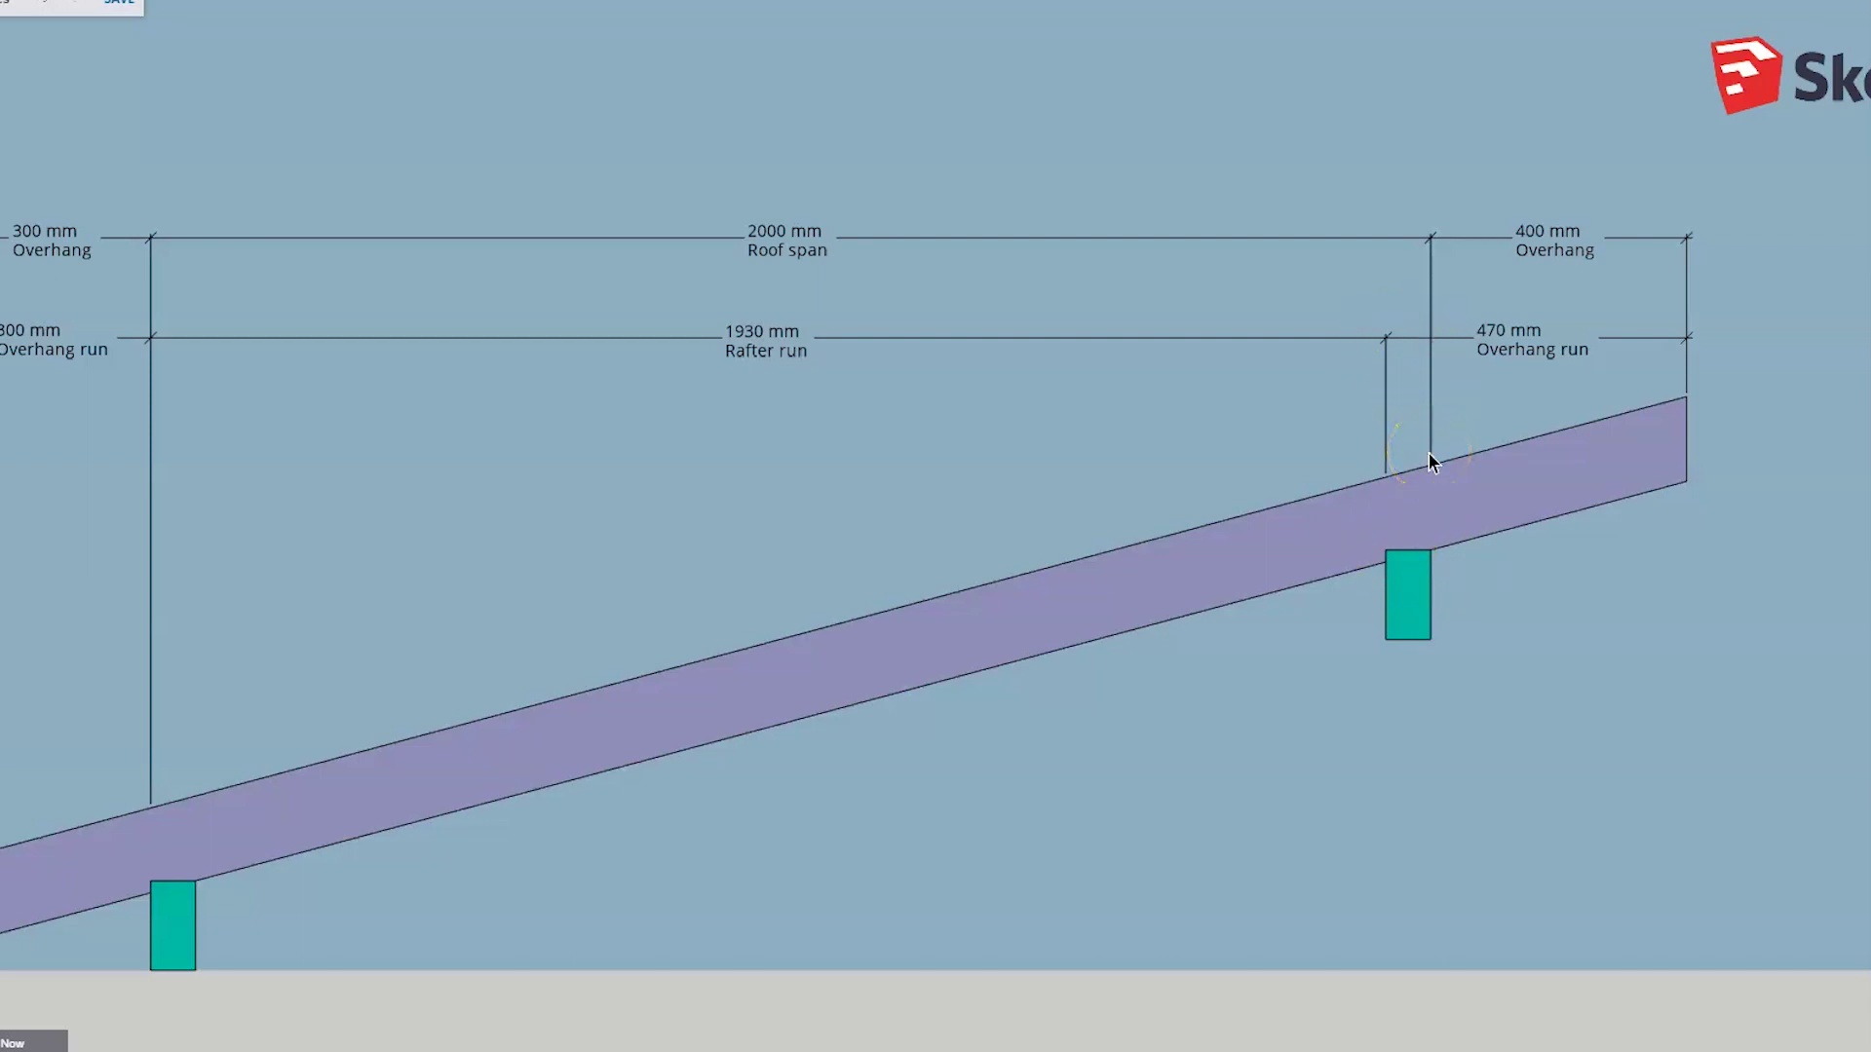
left_click(1542, 223)
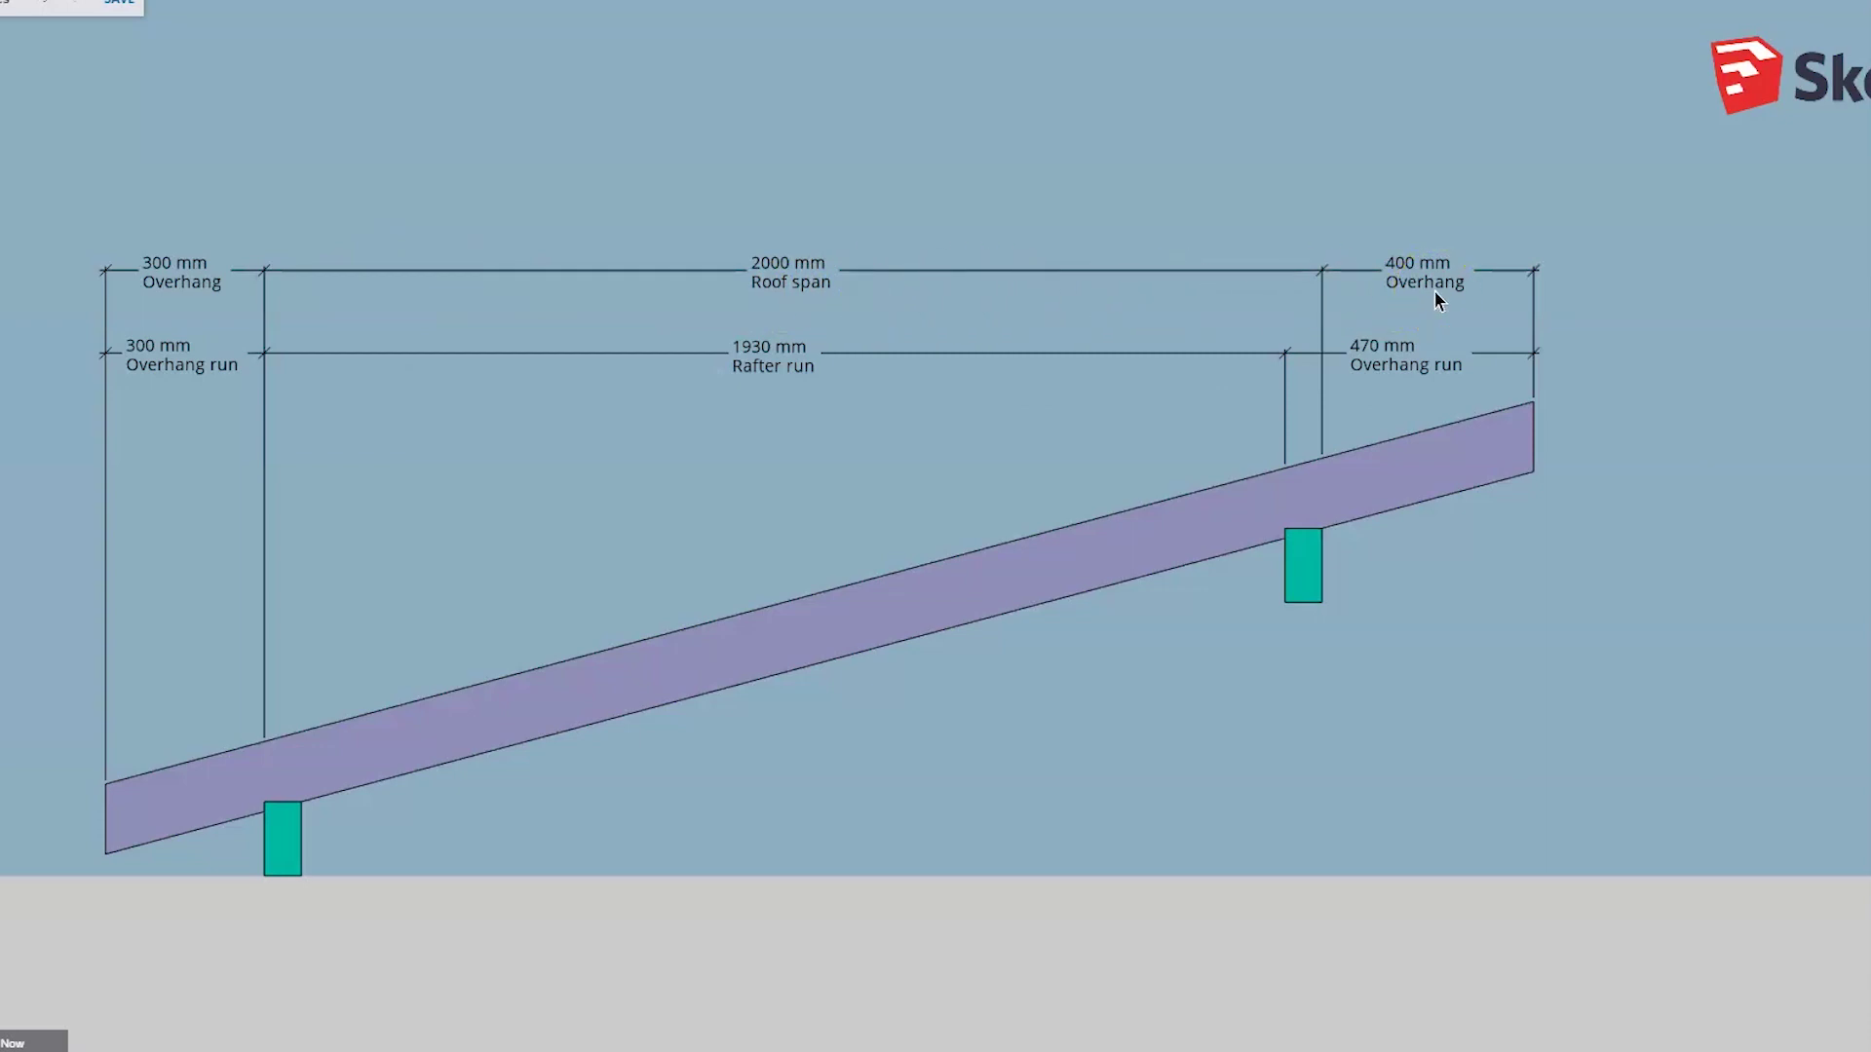
With Tape Measure, add a guide parallel to the rafter through the right post's corner
scroll(1316, 532, "up", 4)
scroll(1337, 527, "up", 3)
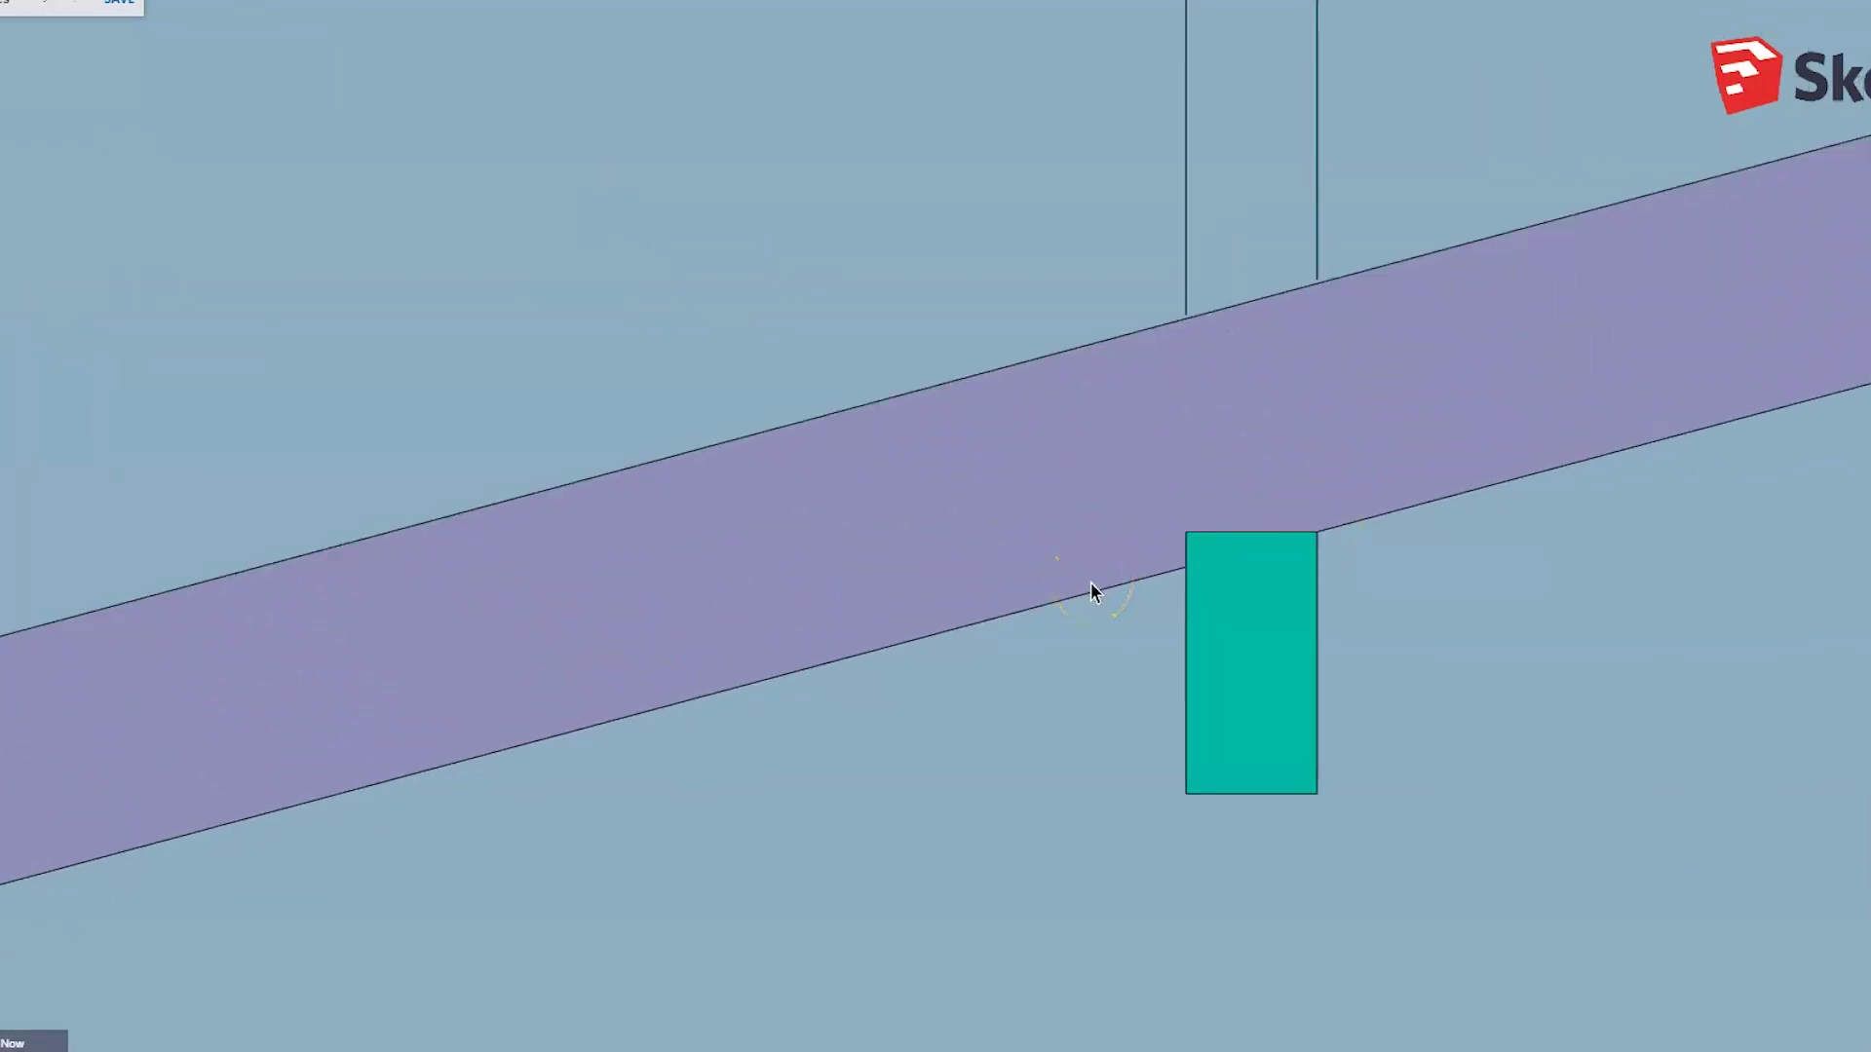
key("t")
left_click(1088, 593)
left_click_drag(1187, 532, 1187, 532)
scroll(975, 526, "down", 3)
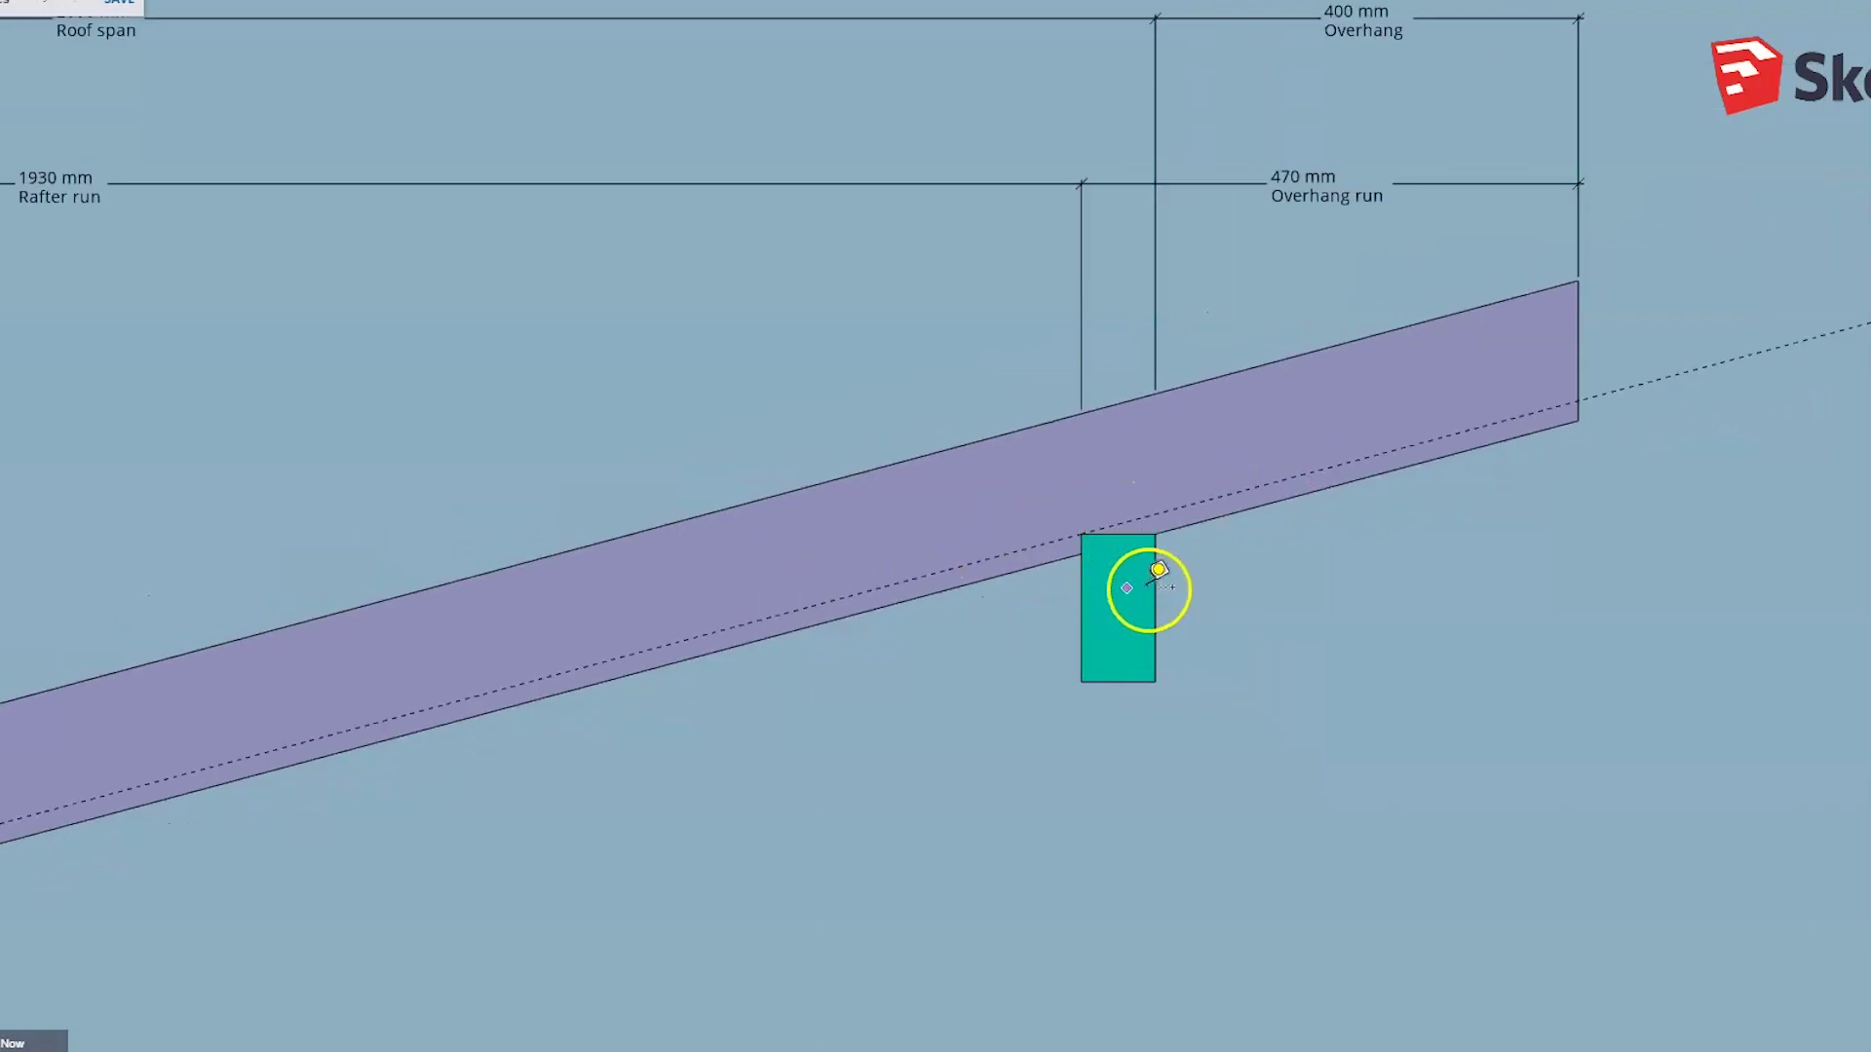
Add a vertical guide through the right post's left edge
left_click(1155, 590)
left_click(1081, 536)
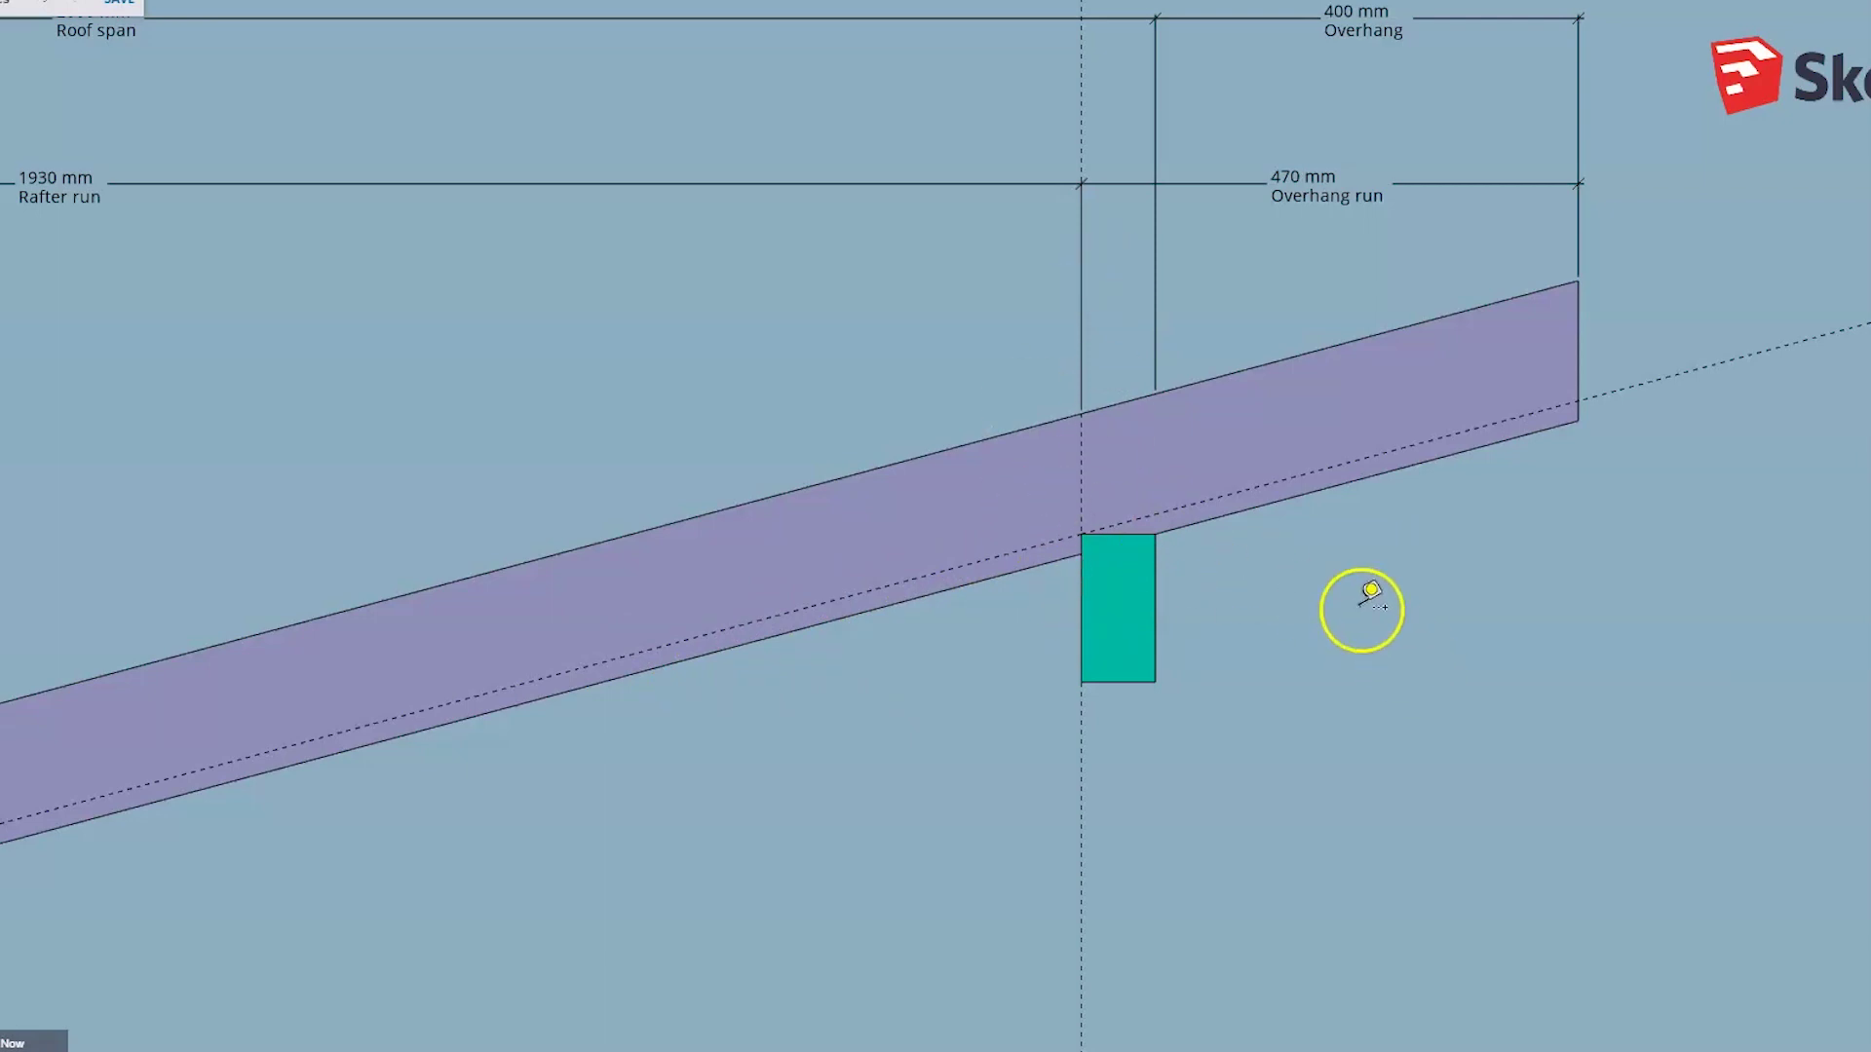
scroll(802, 338, "down", 3)
scroll(425, 230, "up", 4)
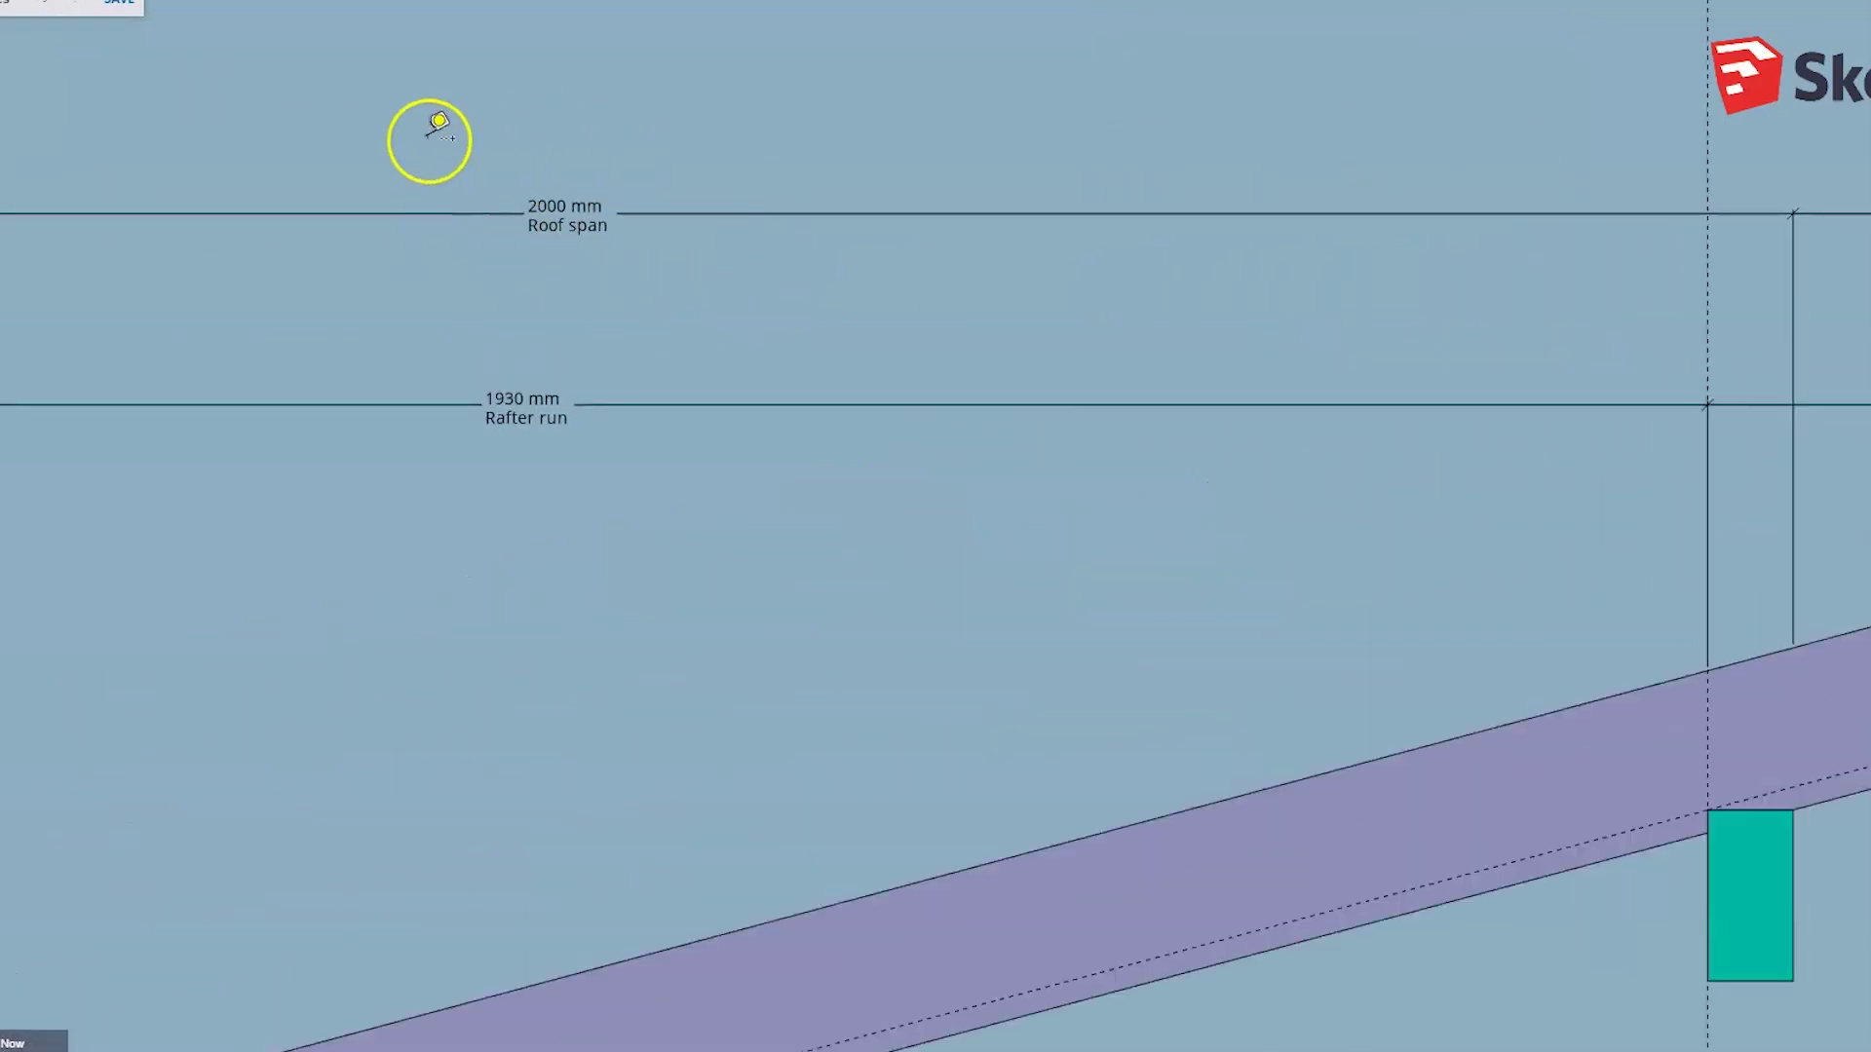
scroll(384, 167, "down", 3)
scroll(1185, 598, "up", 3)
Add a vertical guide at the post's right edge and a horizontal guide through its top corner
left_click(979, 623)
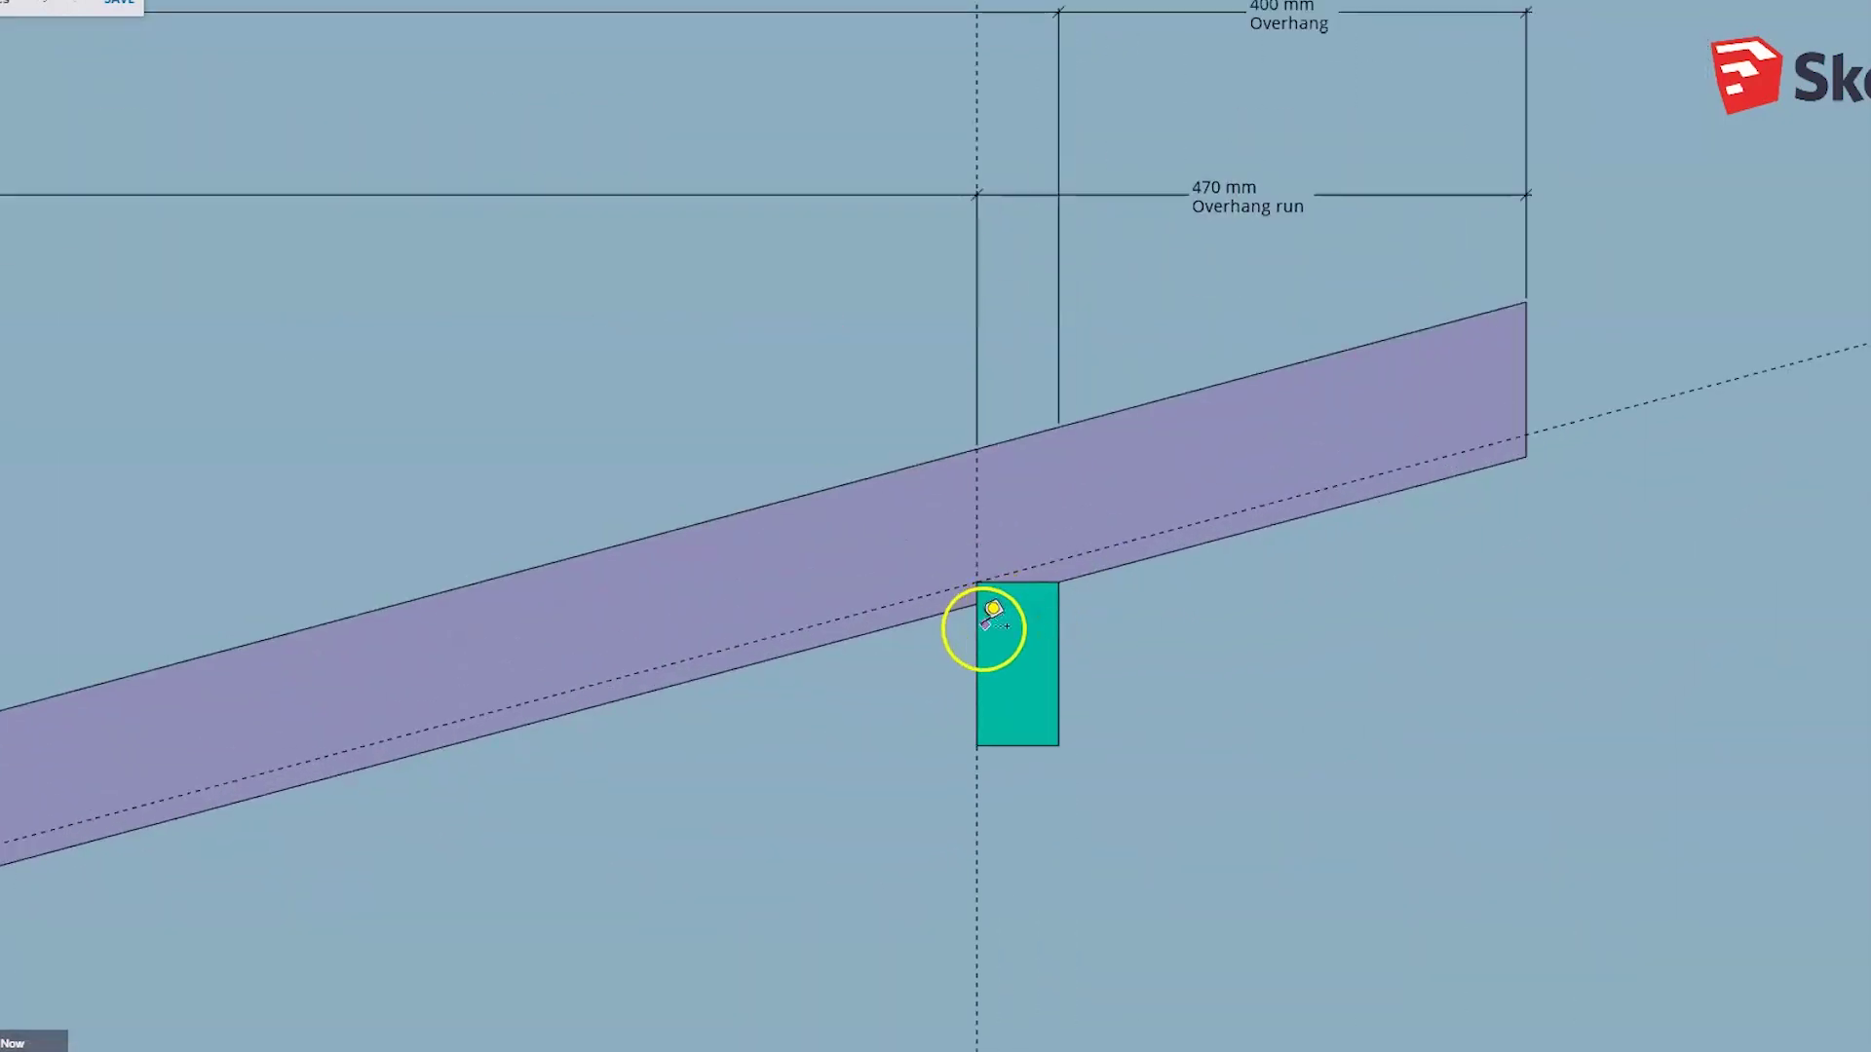
left_click(1059, 610)
scroll(1069, 588, "up", 3)
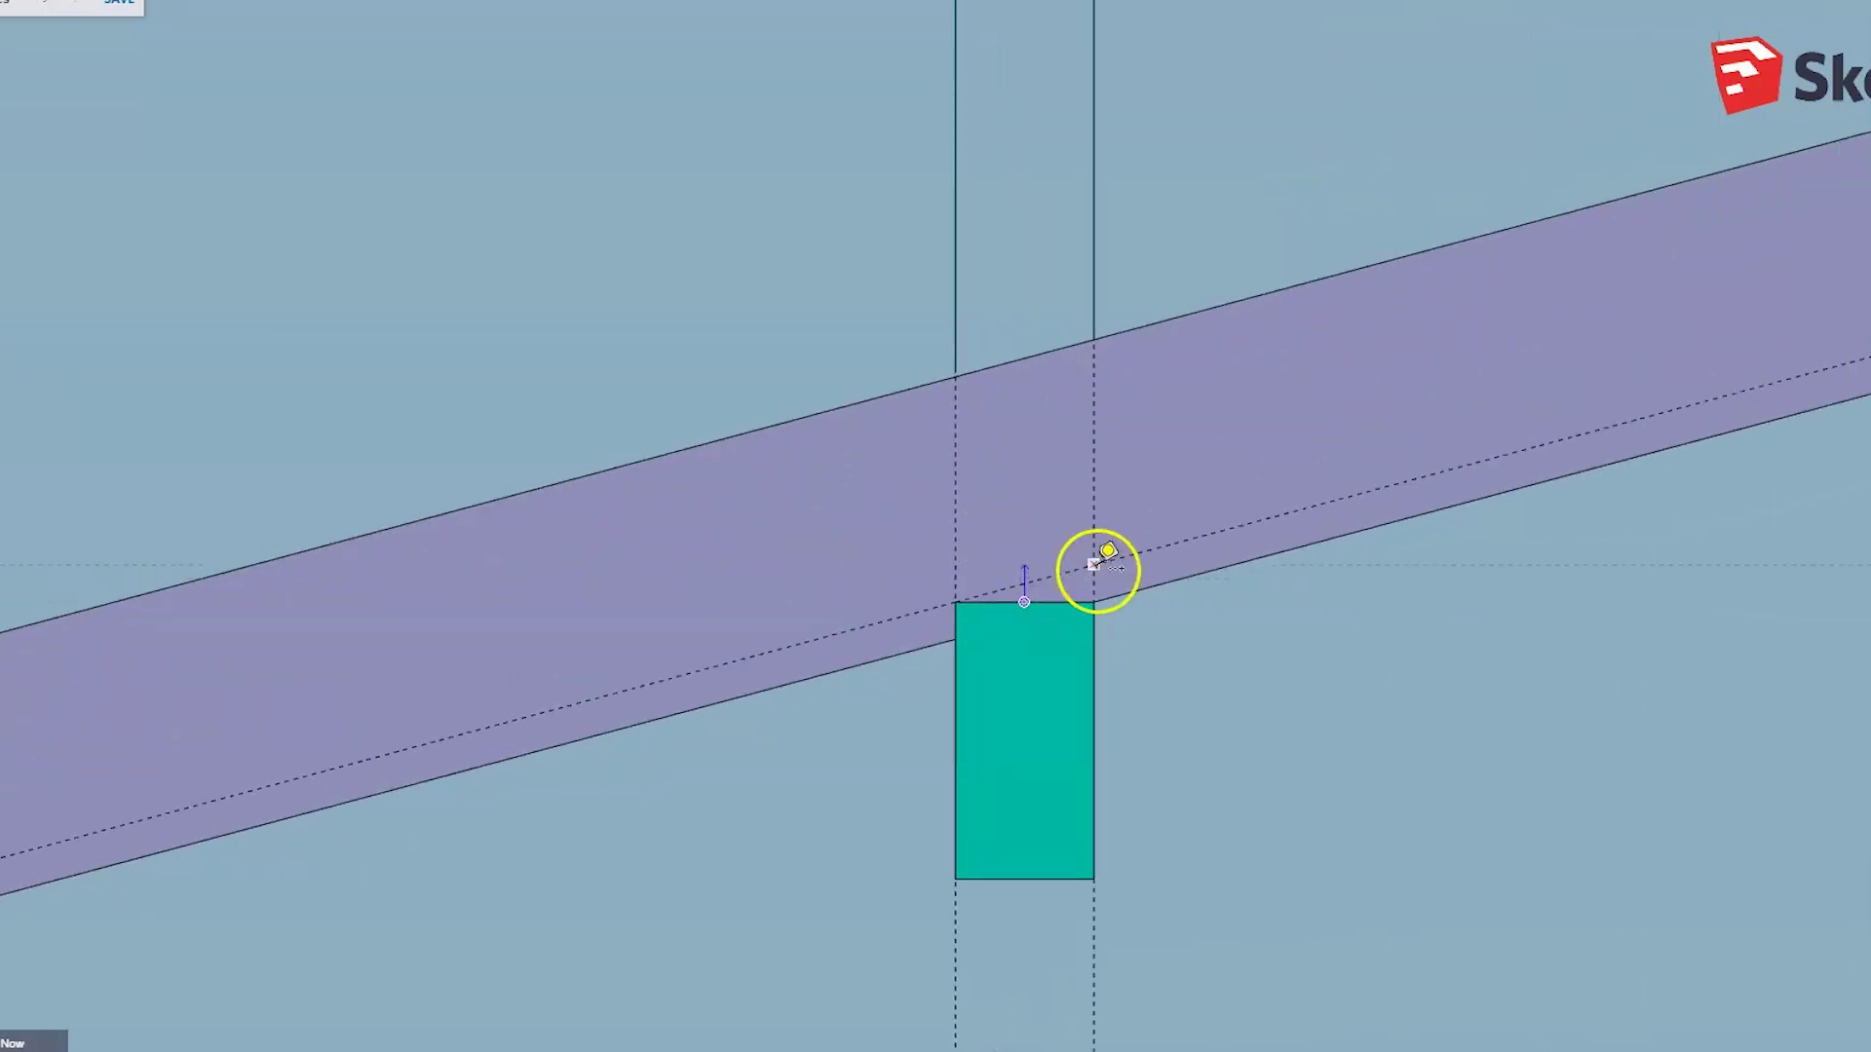
left_click(1095, 566)
scroll(1183, 577, "up", 1)
scroll(1190, 567, "up", 2)
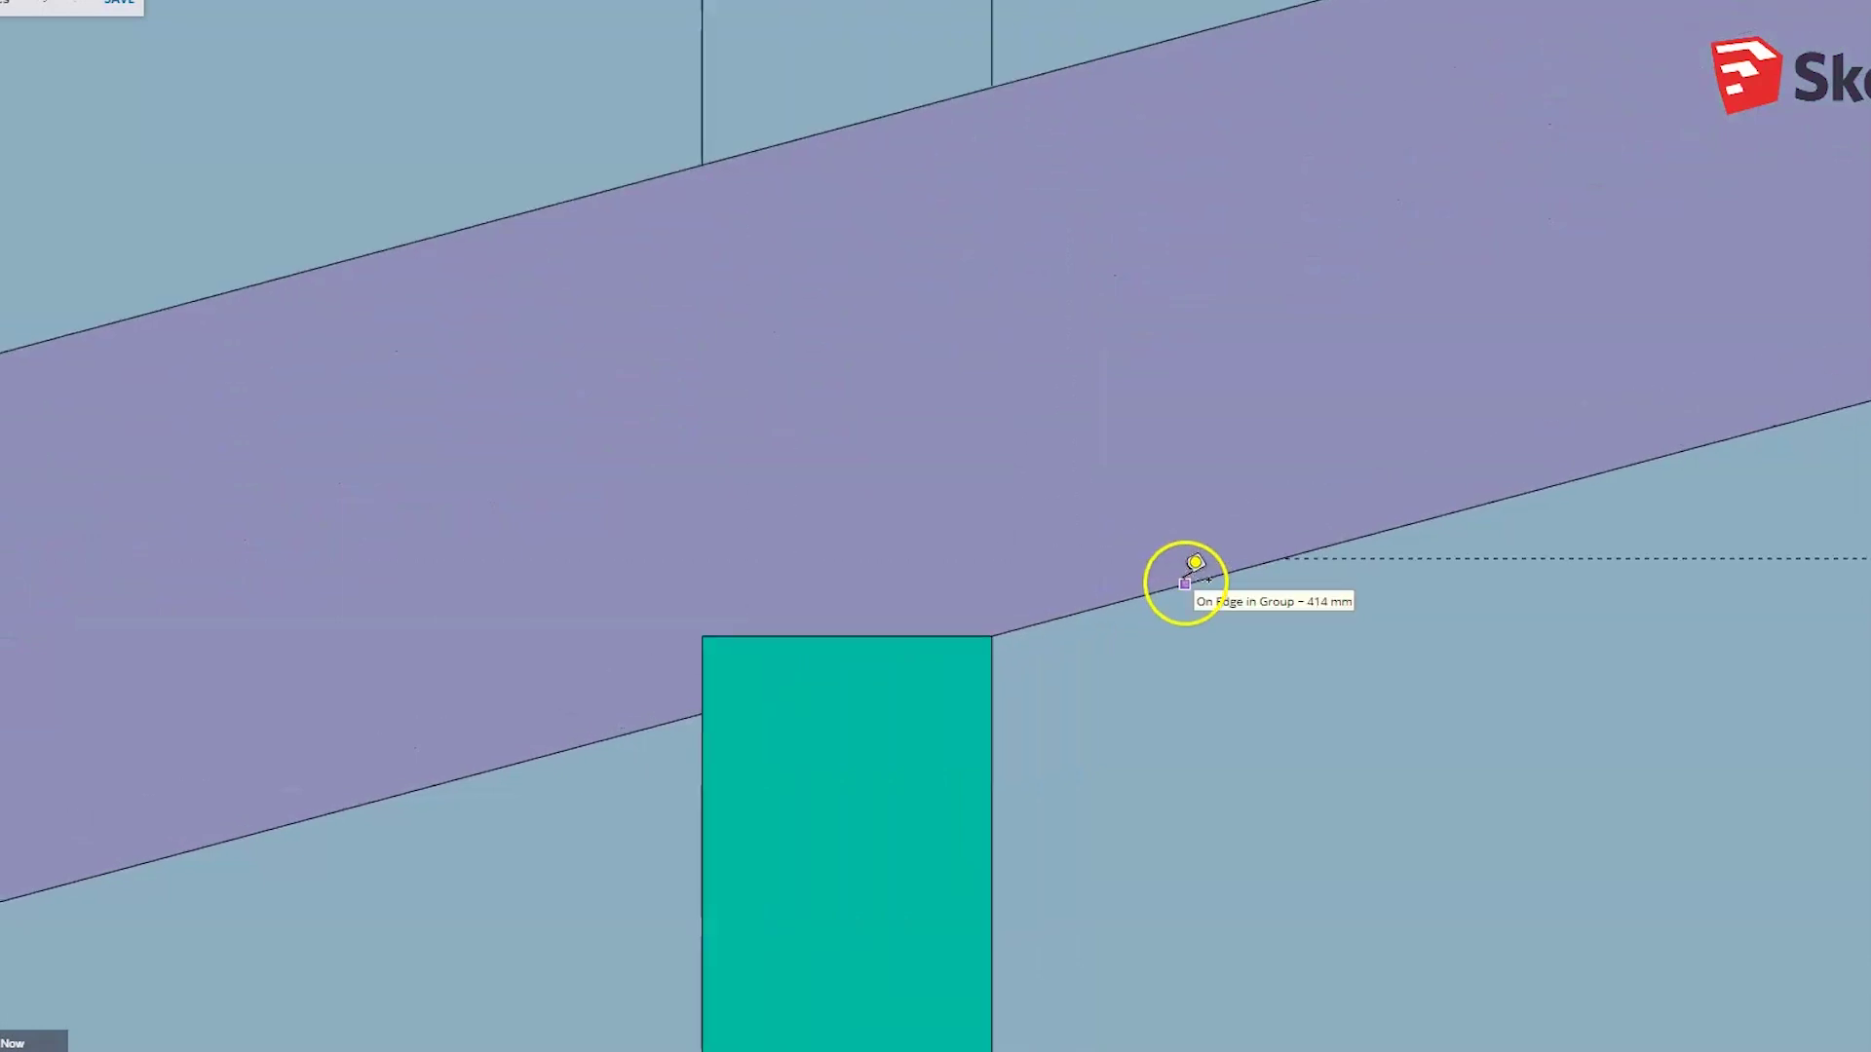
scroll(1187, 571, "up", 2)
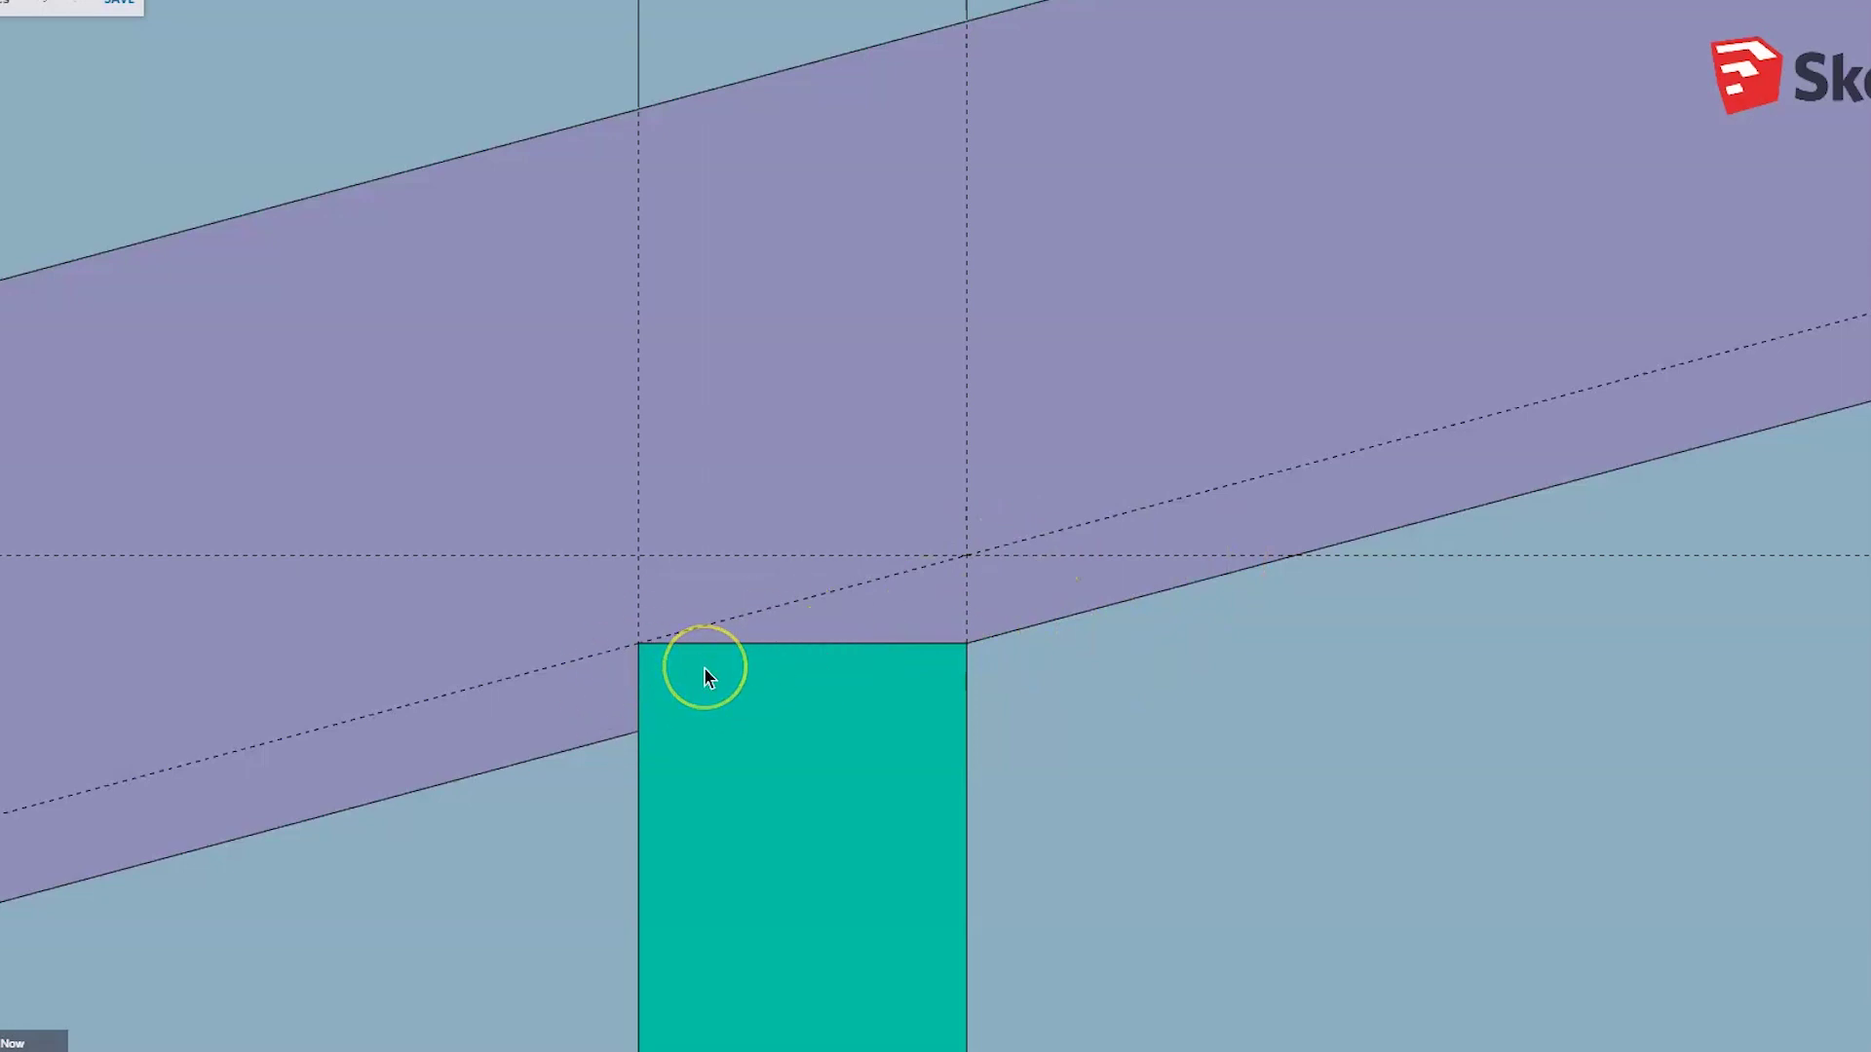
scroll(1288, 542, "down", 9)
Erase the diagonal guide under the rafter and the vertical guides at the right support
scroll(1350, 662, "down", 1)
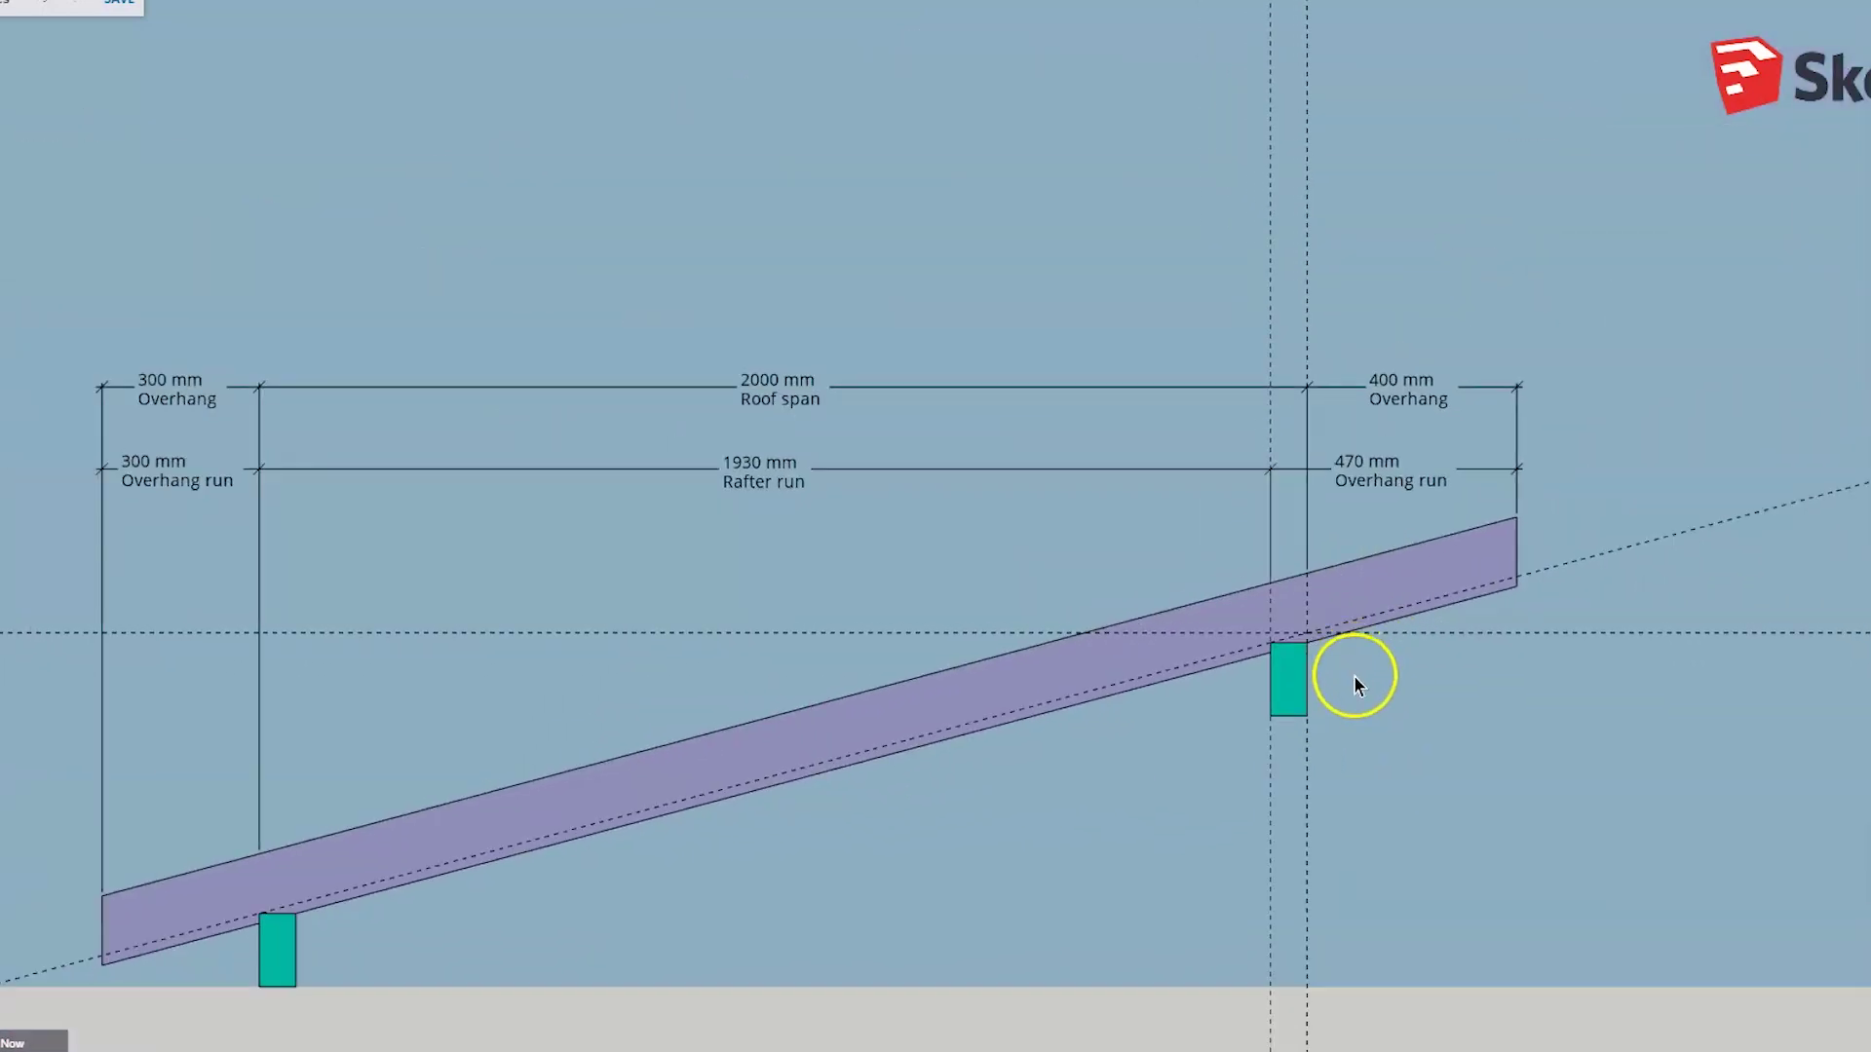
scroll(1401, 764, "down", 1)
scroll(504, 736, "up", 3)
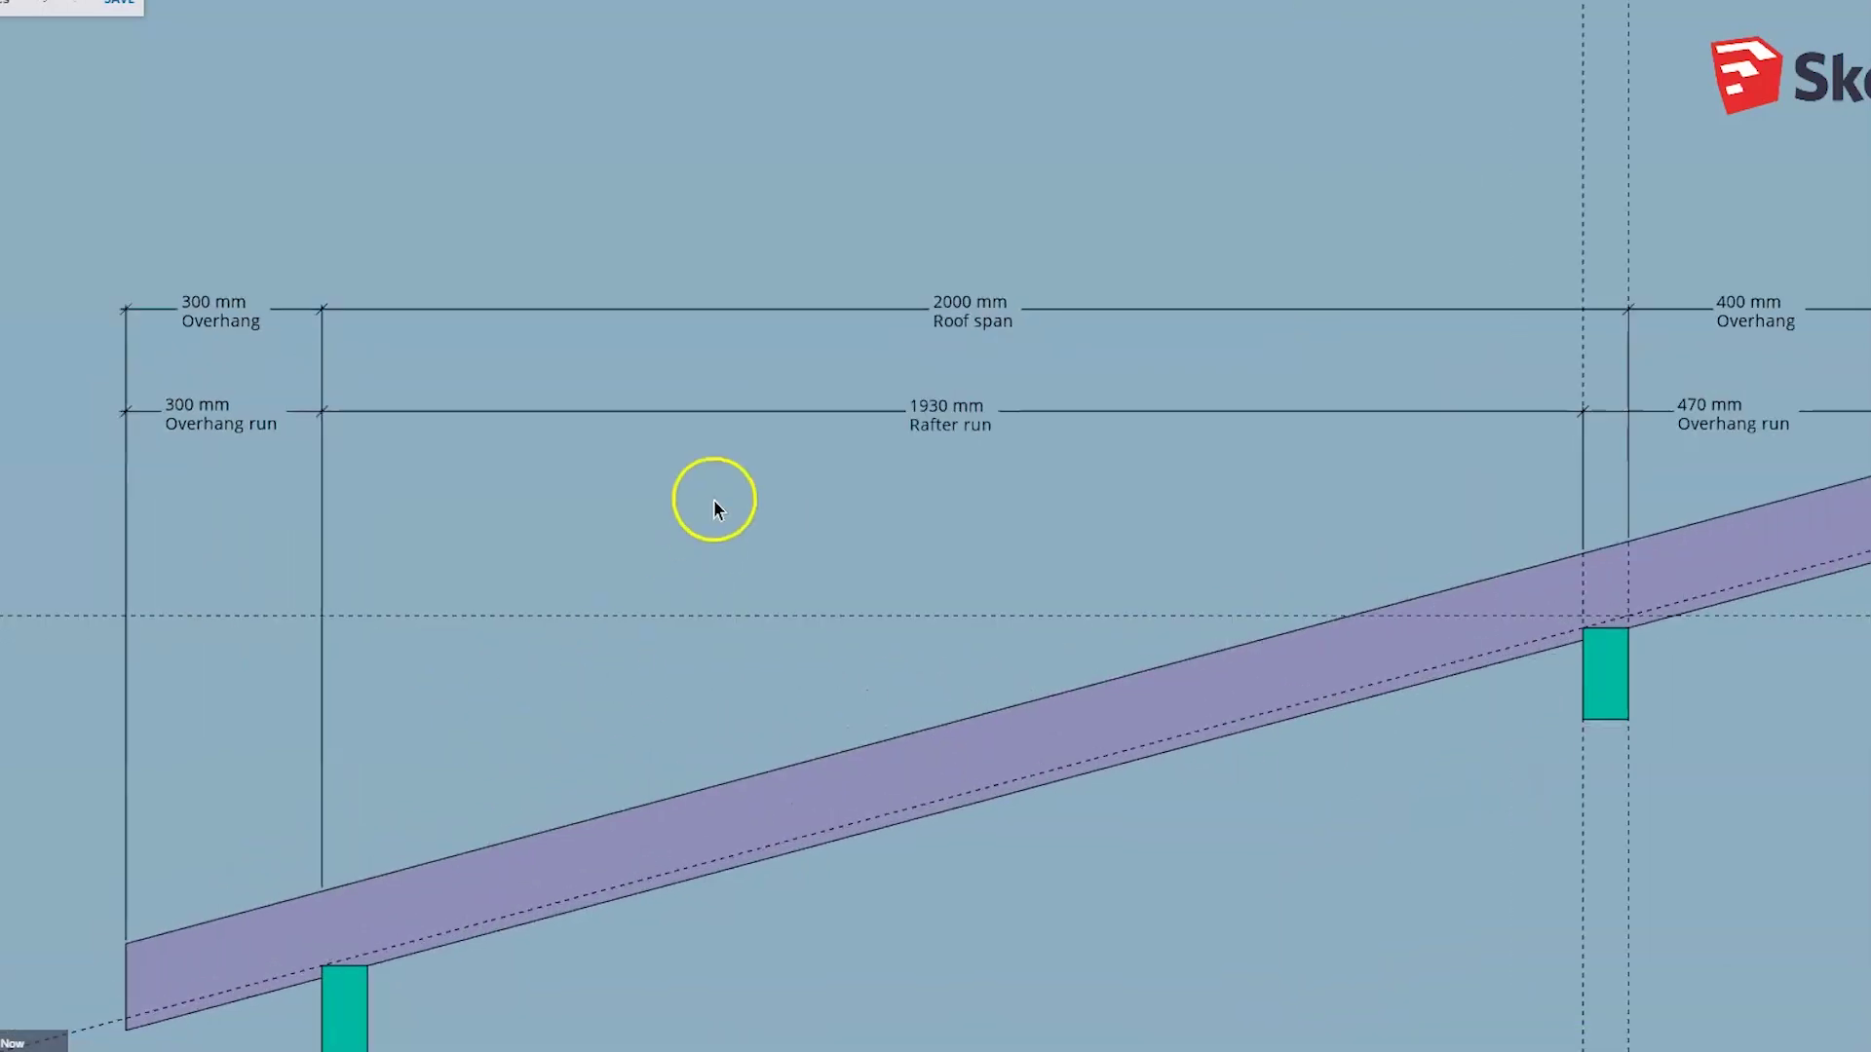
scroll(877, 584, "down", 2)
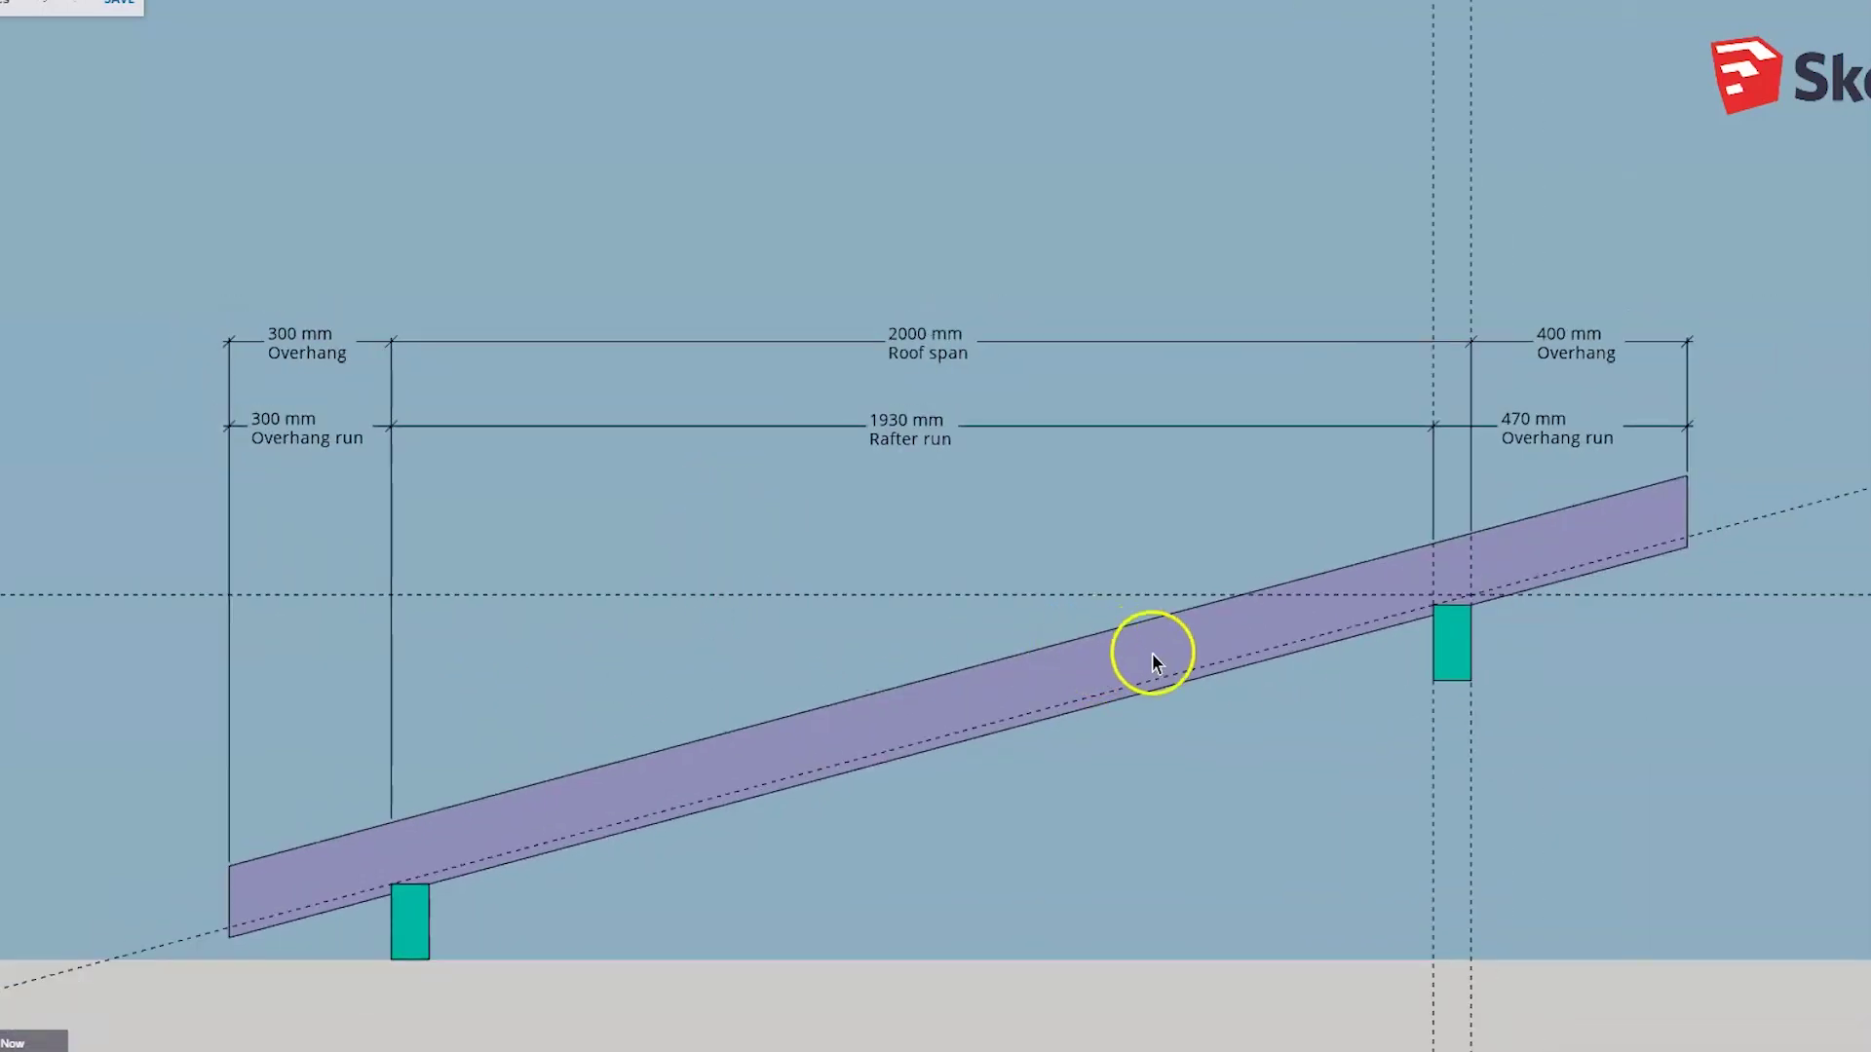
key("e")
left_click(164, 953)
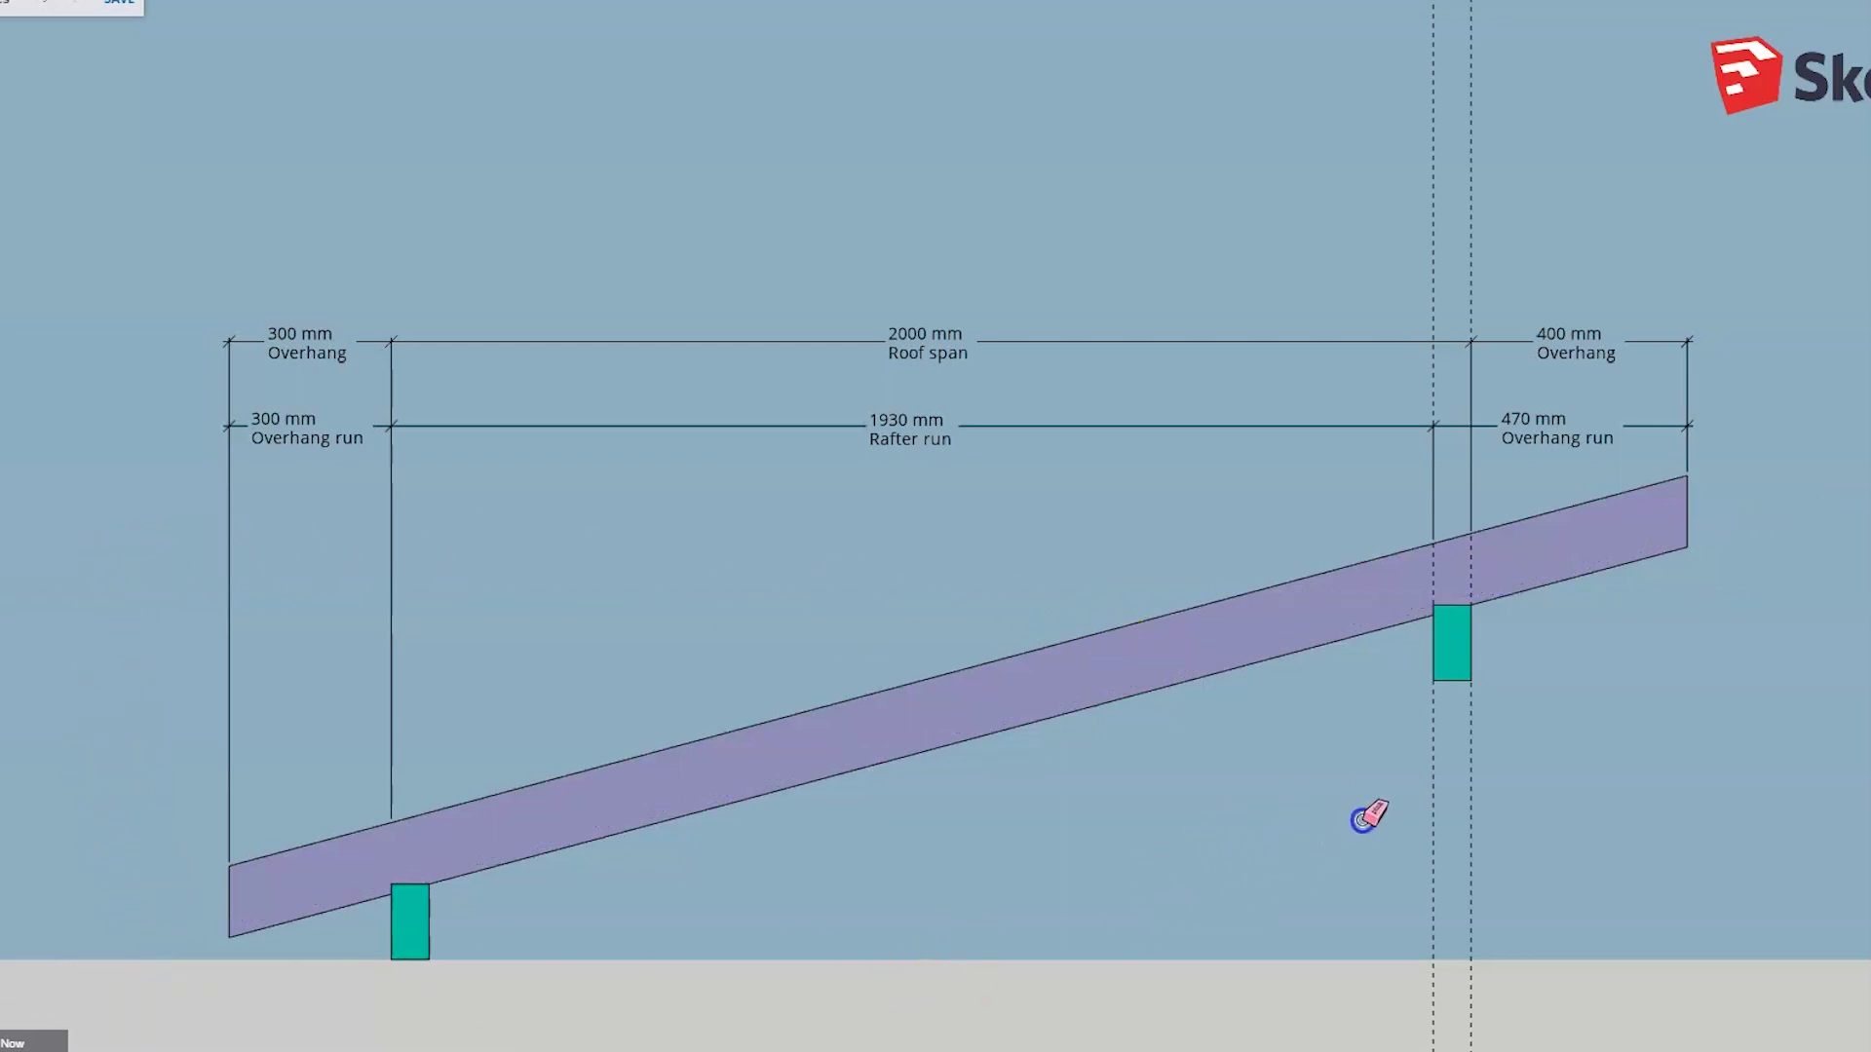
left_click_drag(1469, 616, 1424, 597)
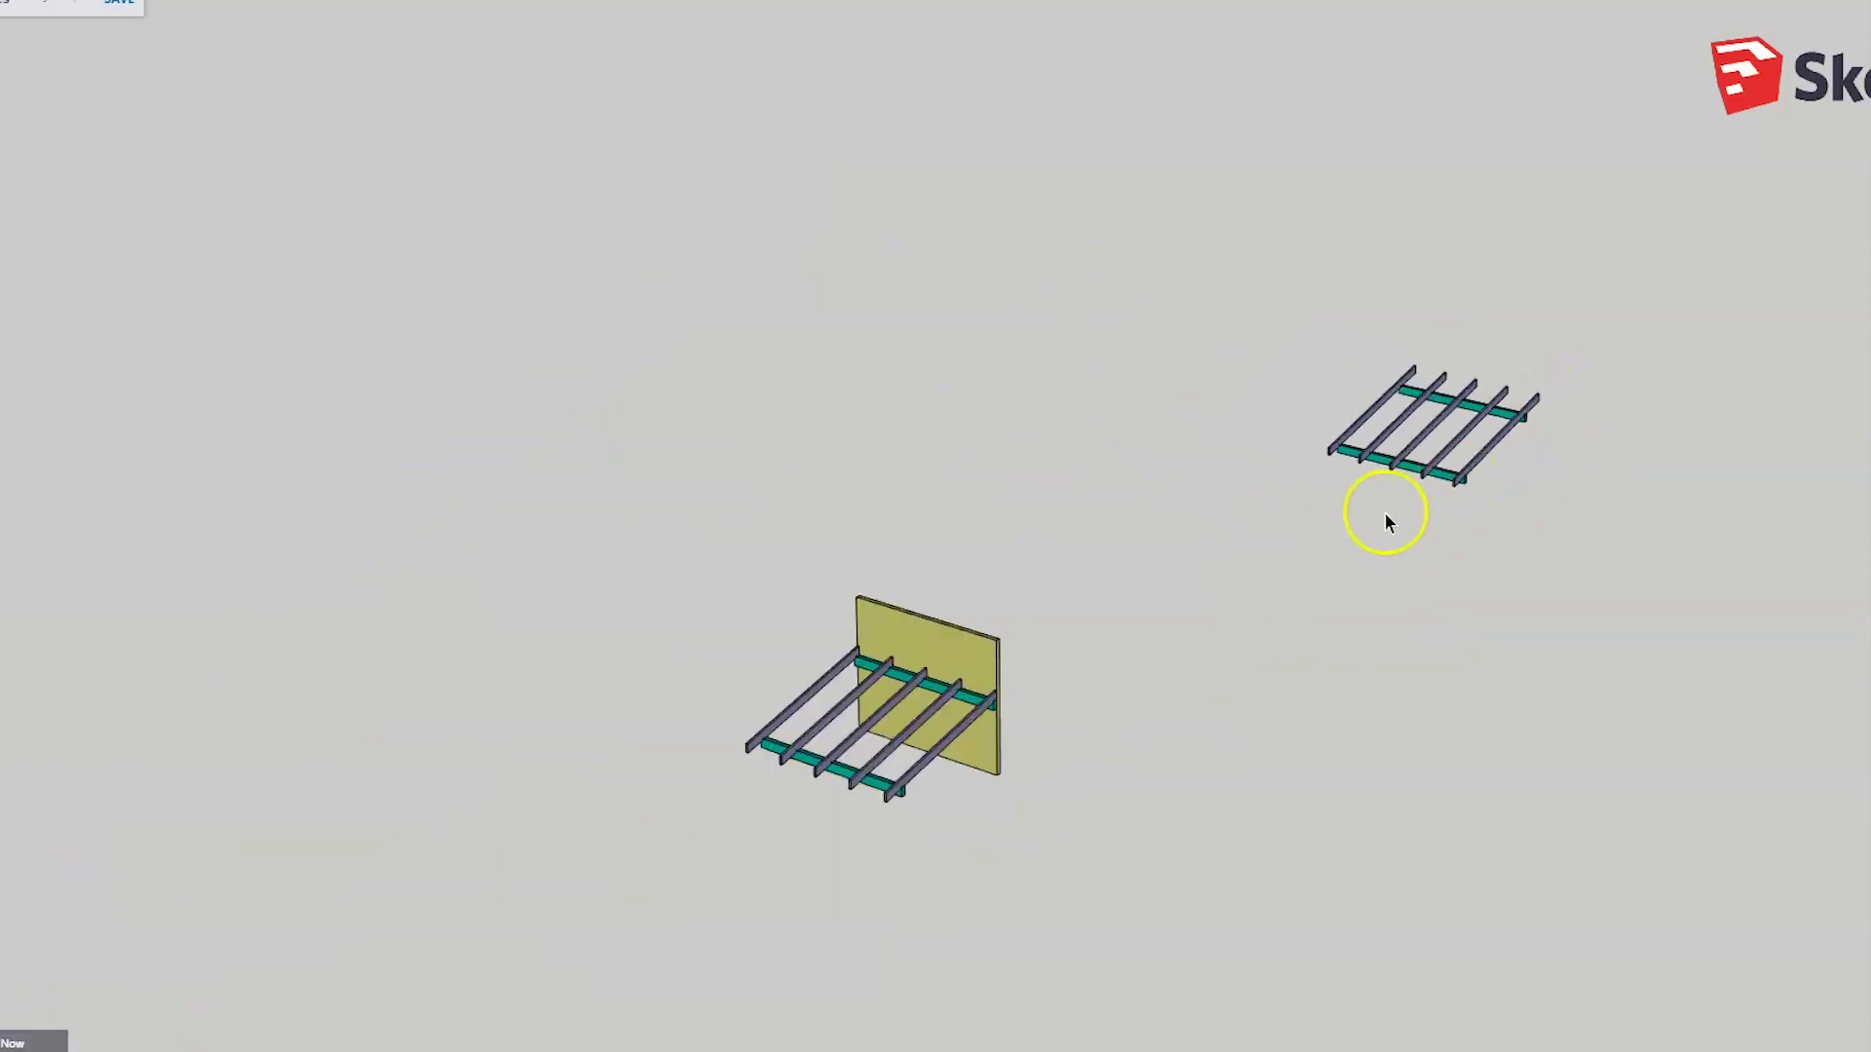
Zoom in on the frame against the section plane and orbit to a side-on elevation
scroll(793, 793, "up", 10)
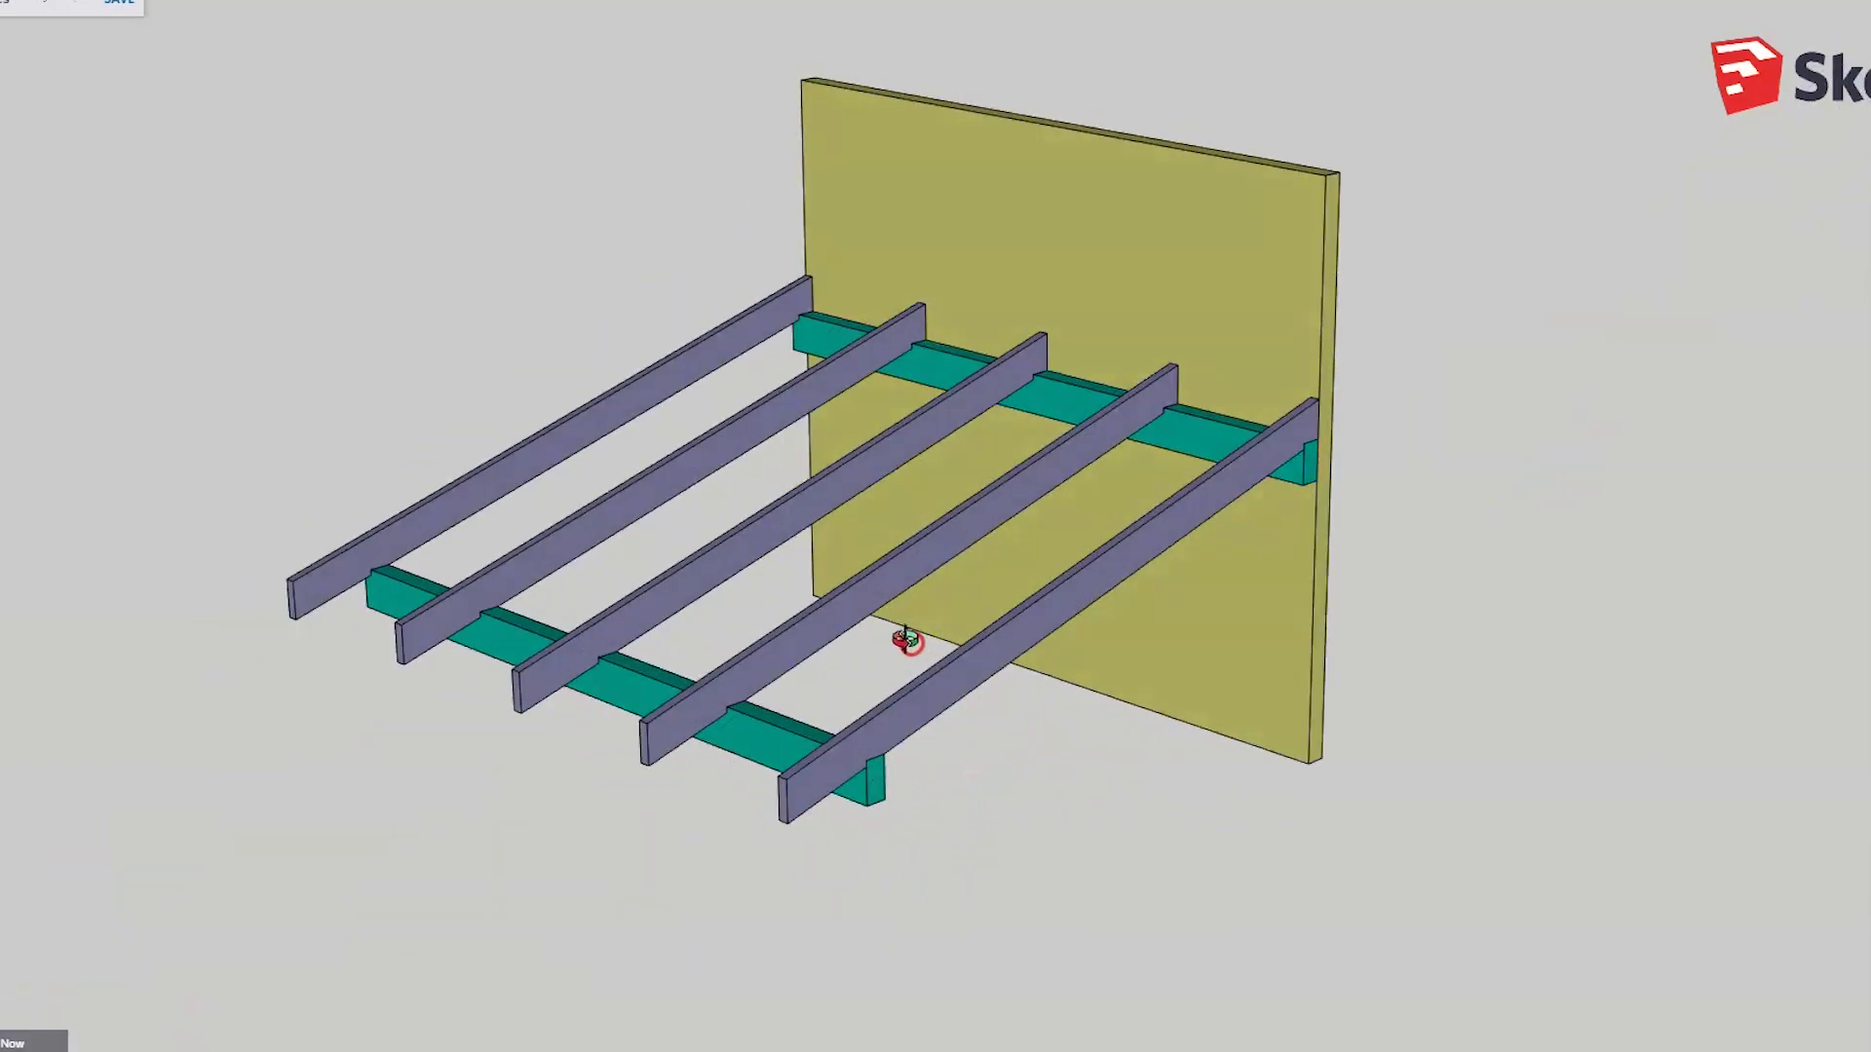
scroll(1271, 366, "up", 2)
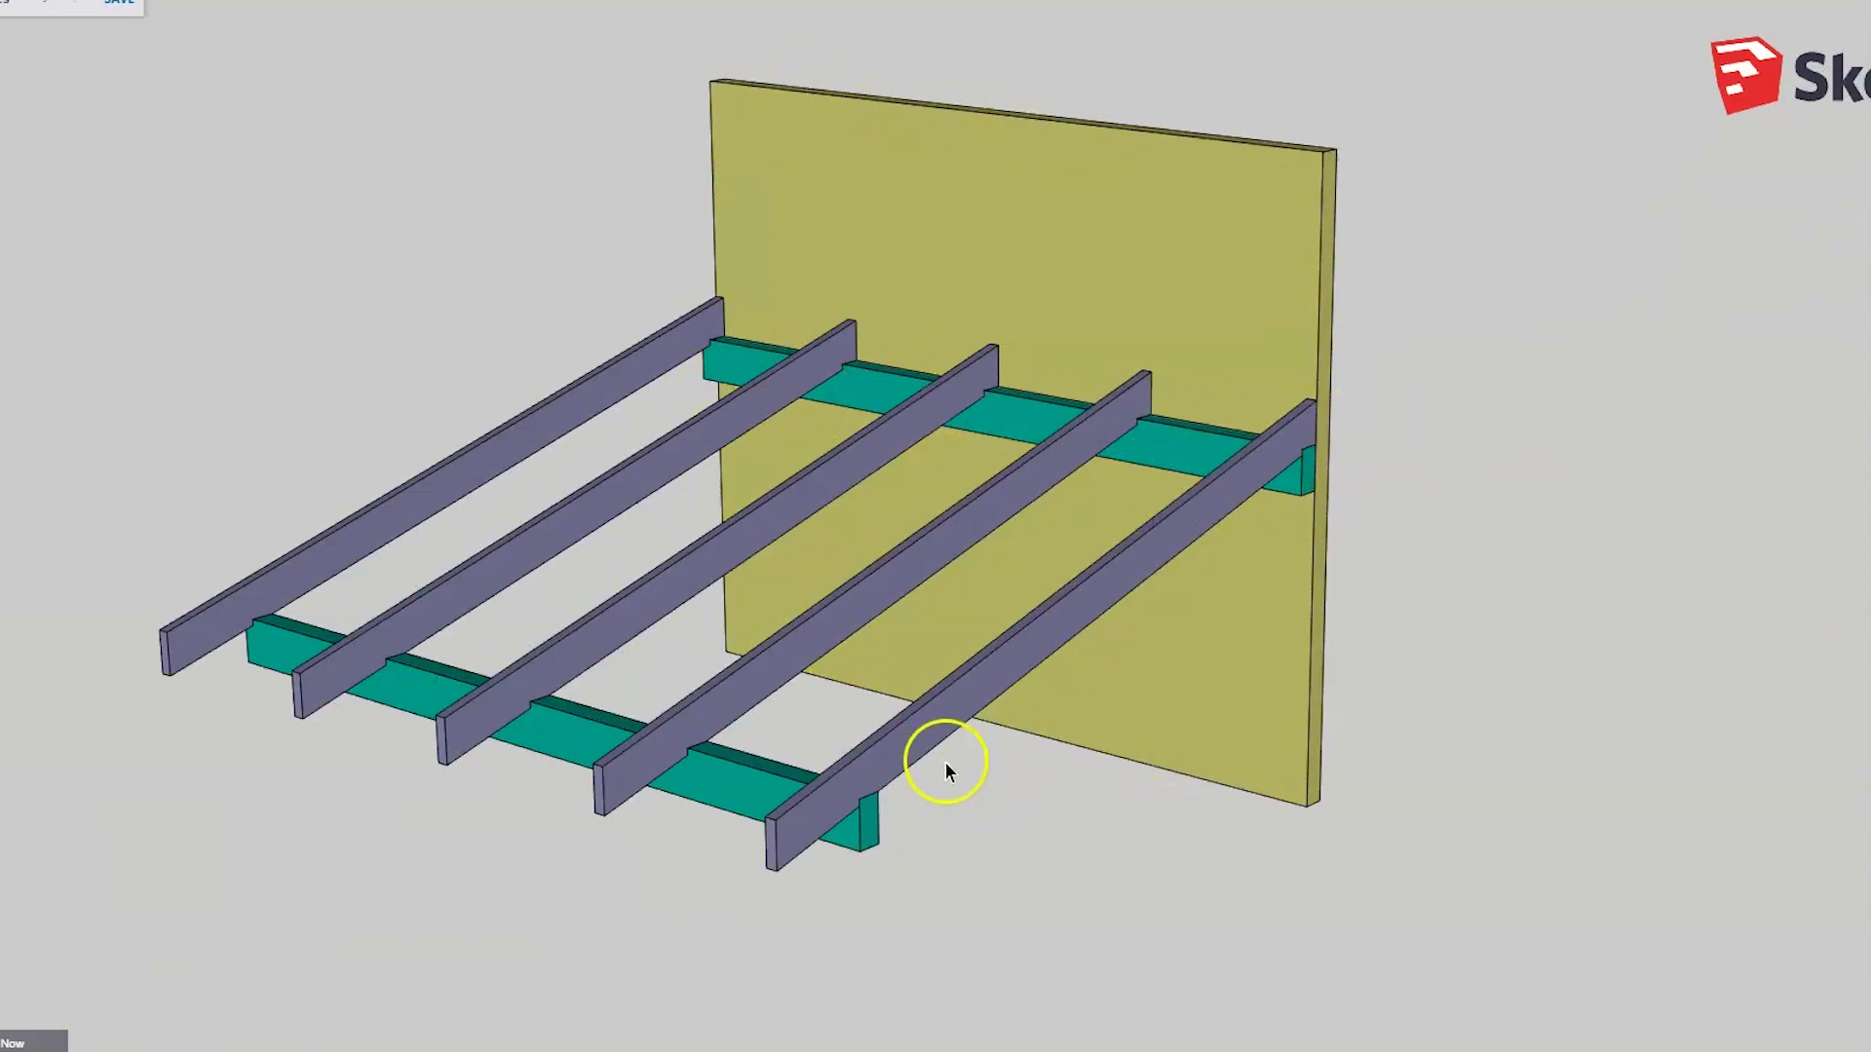
middle_click_drag(1511, 575, 1306, 487)
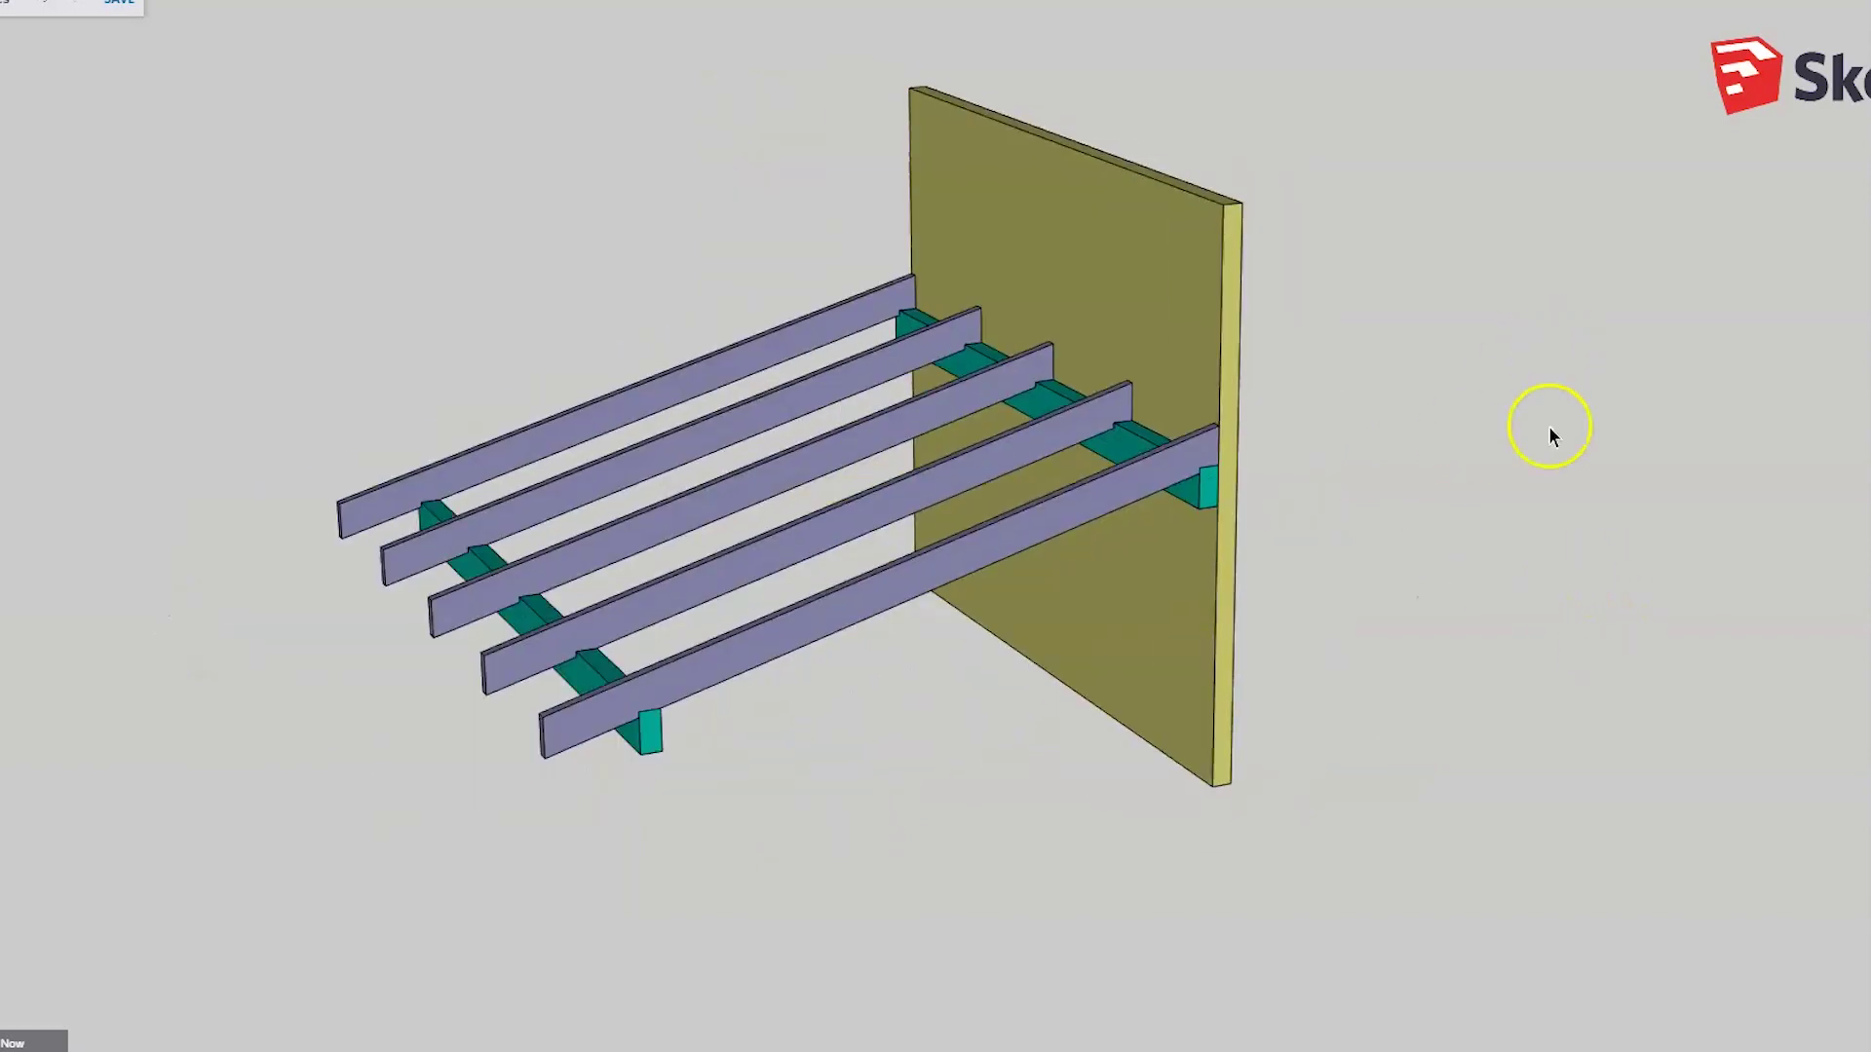
scroll(1547, 425, "down", 1)
scroll(885, 746, "up", 3)
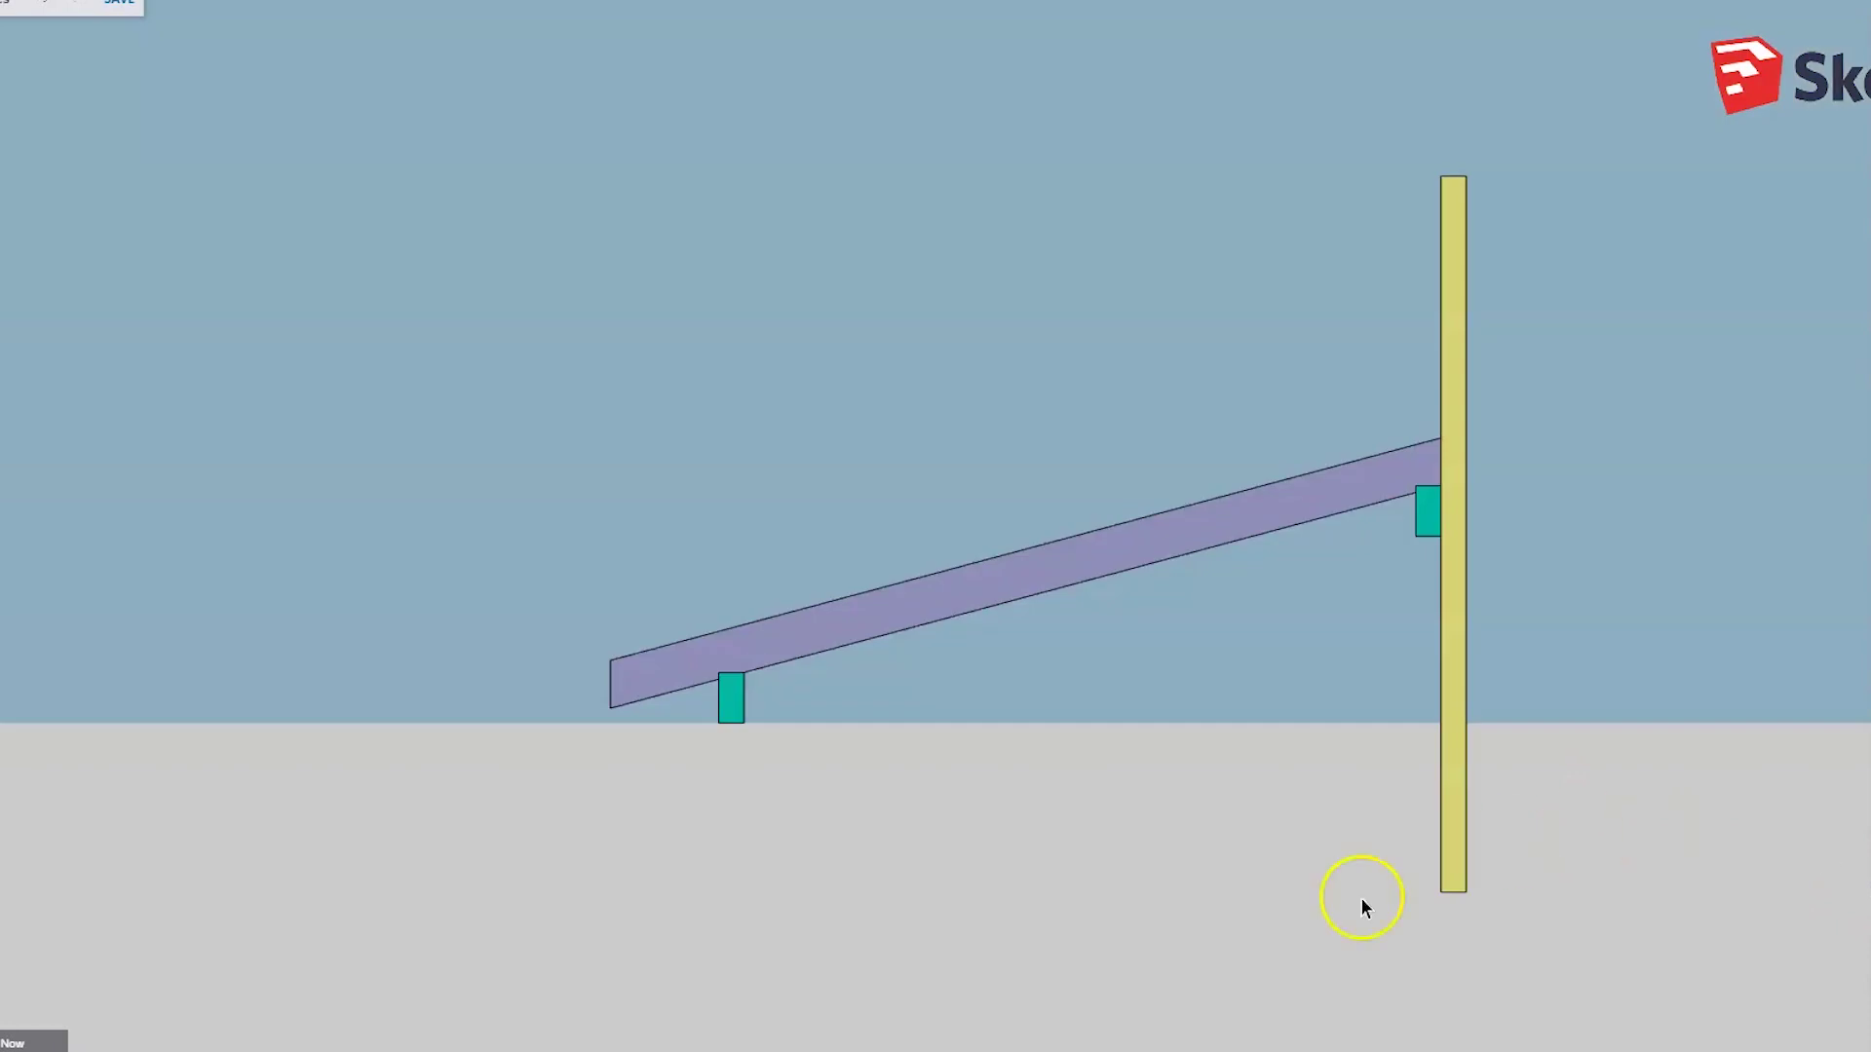
Zoom in on the wall-side rafter's 1930 mm rafter run and 70 mm OH dimensions
scroll(1481, 496, "up", 2)
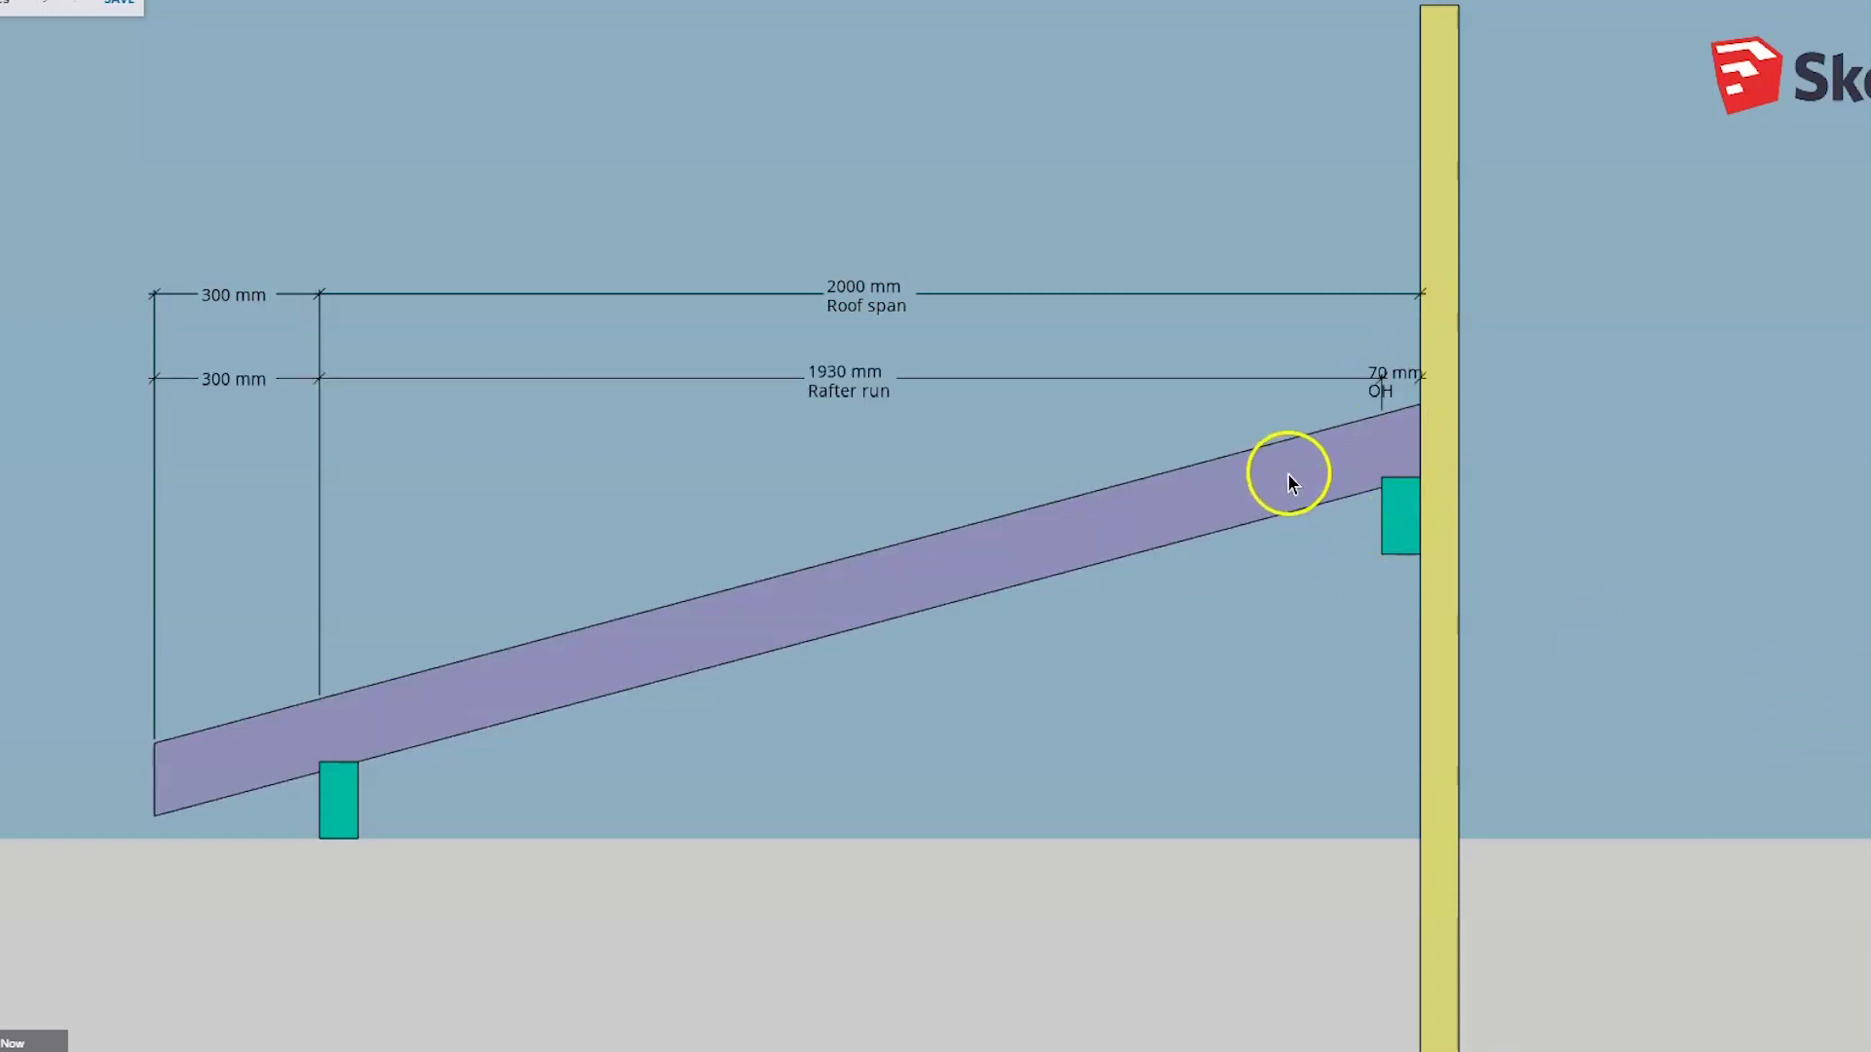
scroll(1431, 425, "up", 3)
scroll(1431, 425, "up", 4)
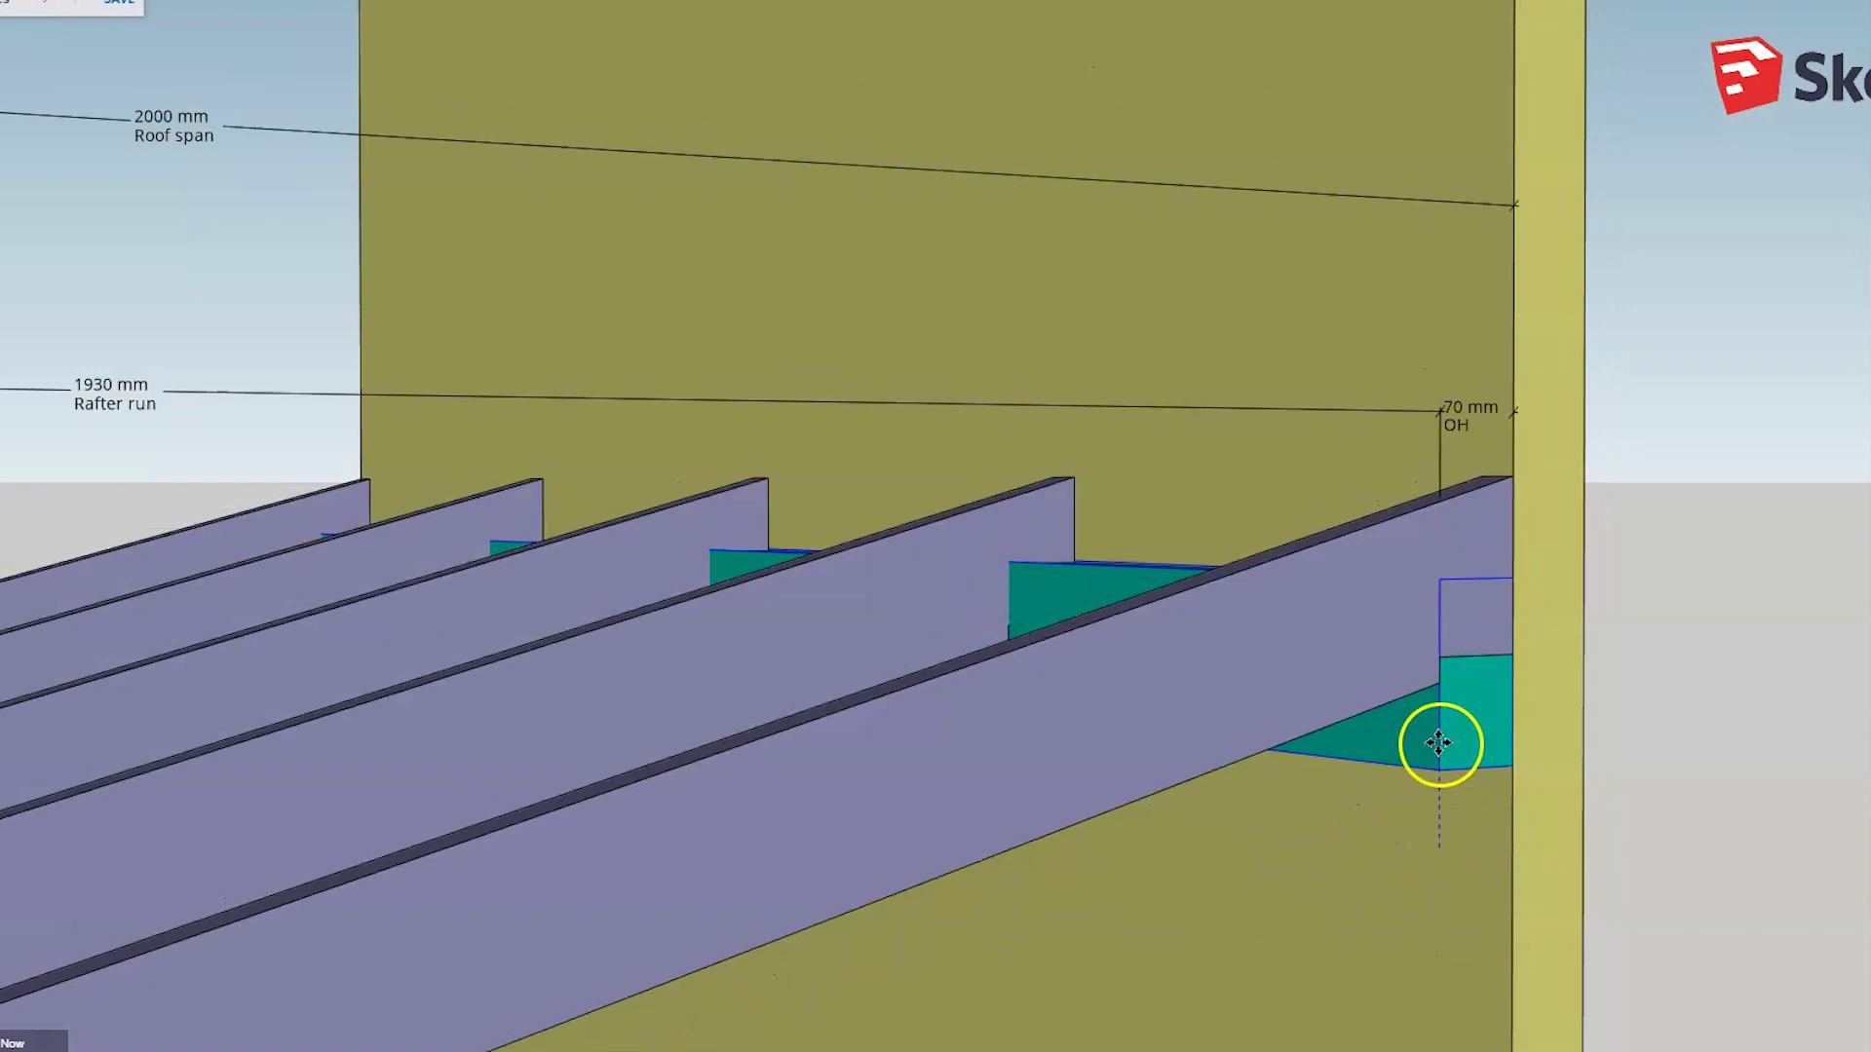
Drop the teal wall beam at the rafter ends and orbit to look along them
left_click(1440, 677)
left_click(1646, 840)
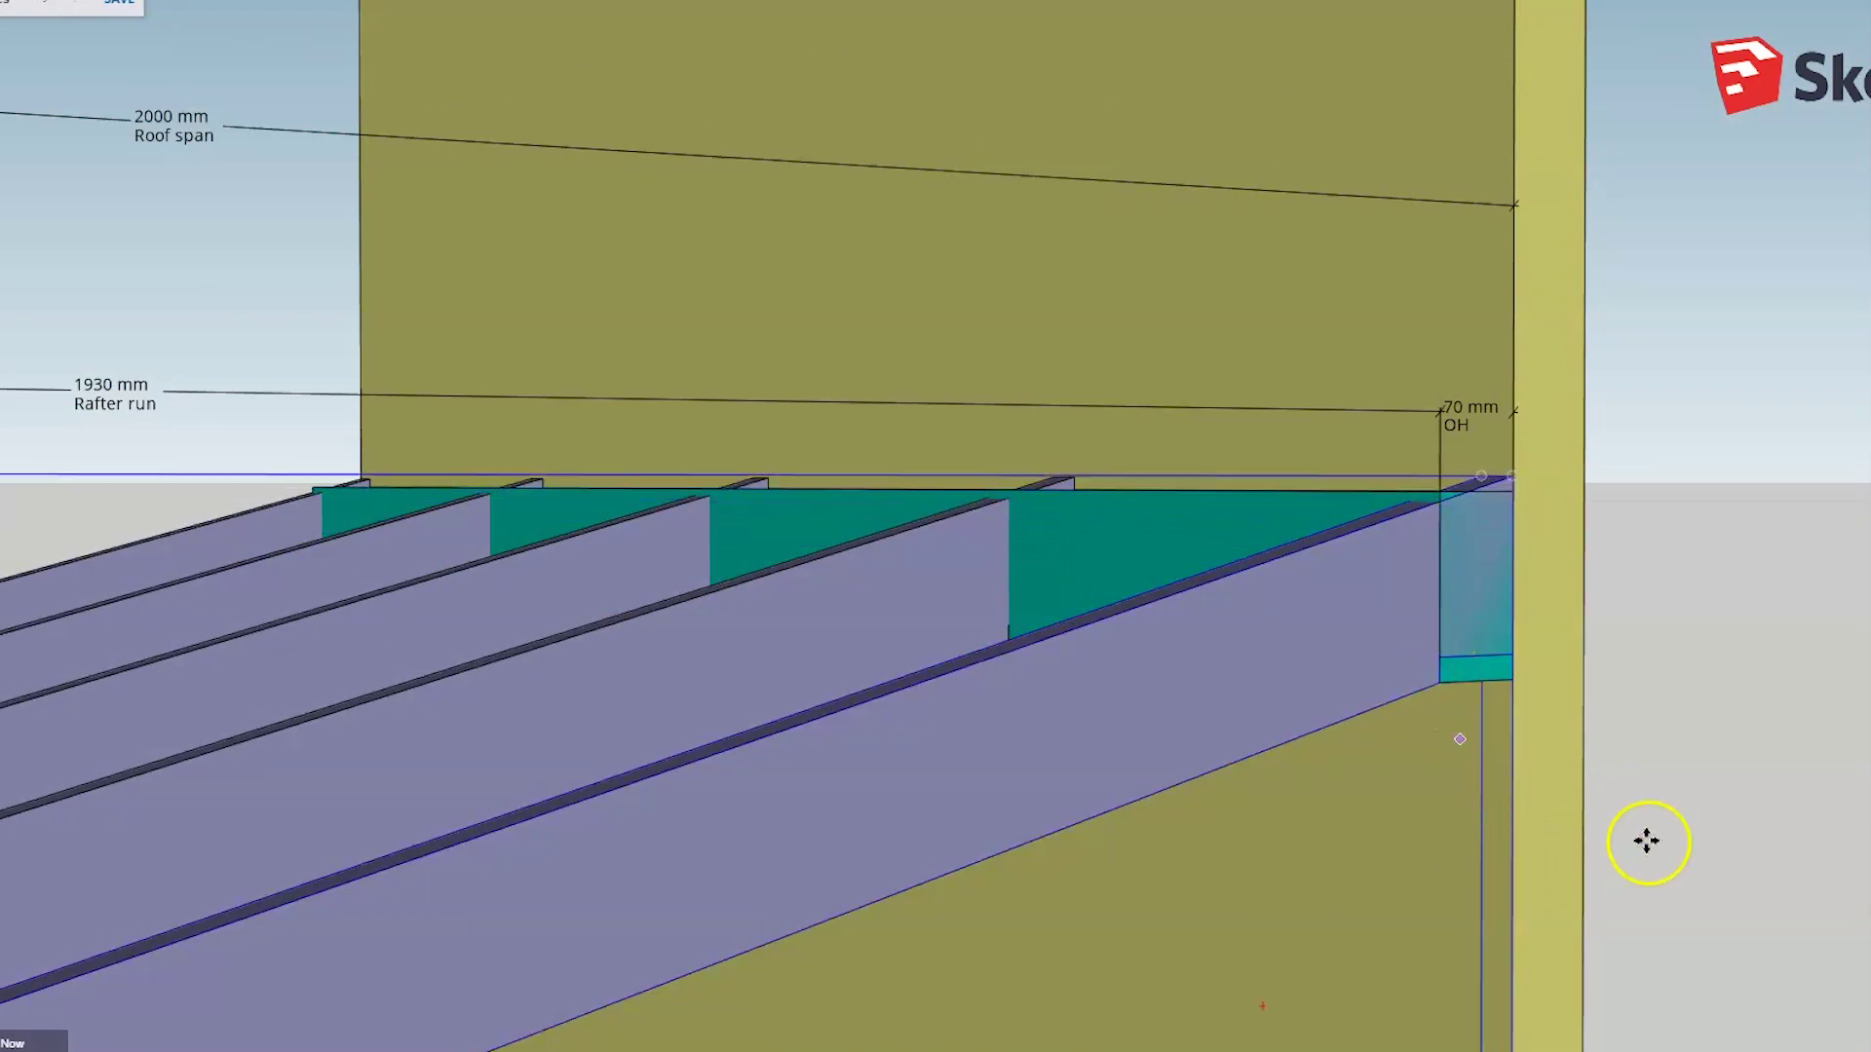
middle_click_drag(1703, 773, 1749, 794)
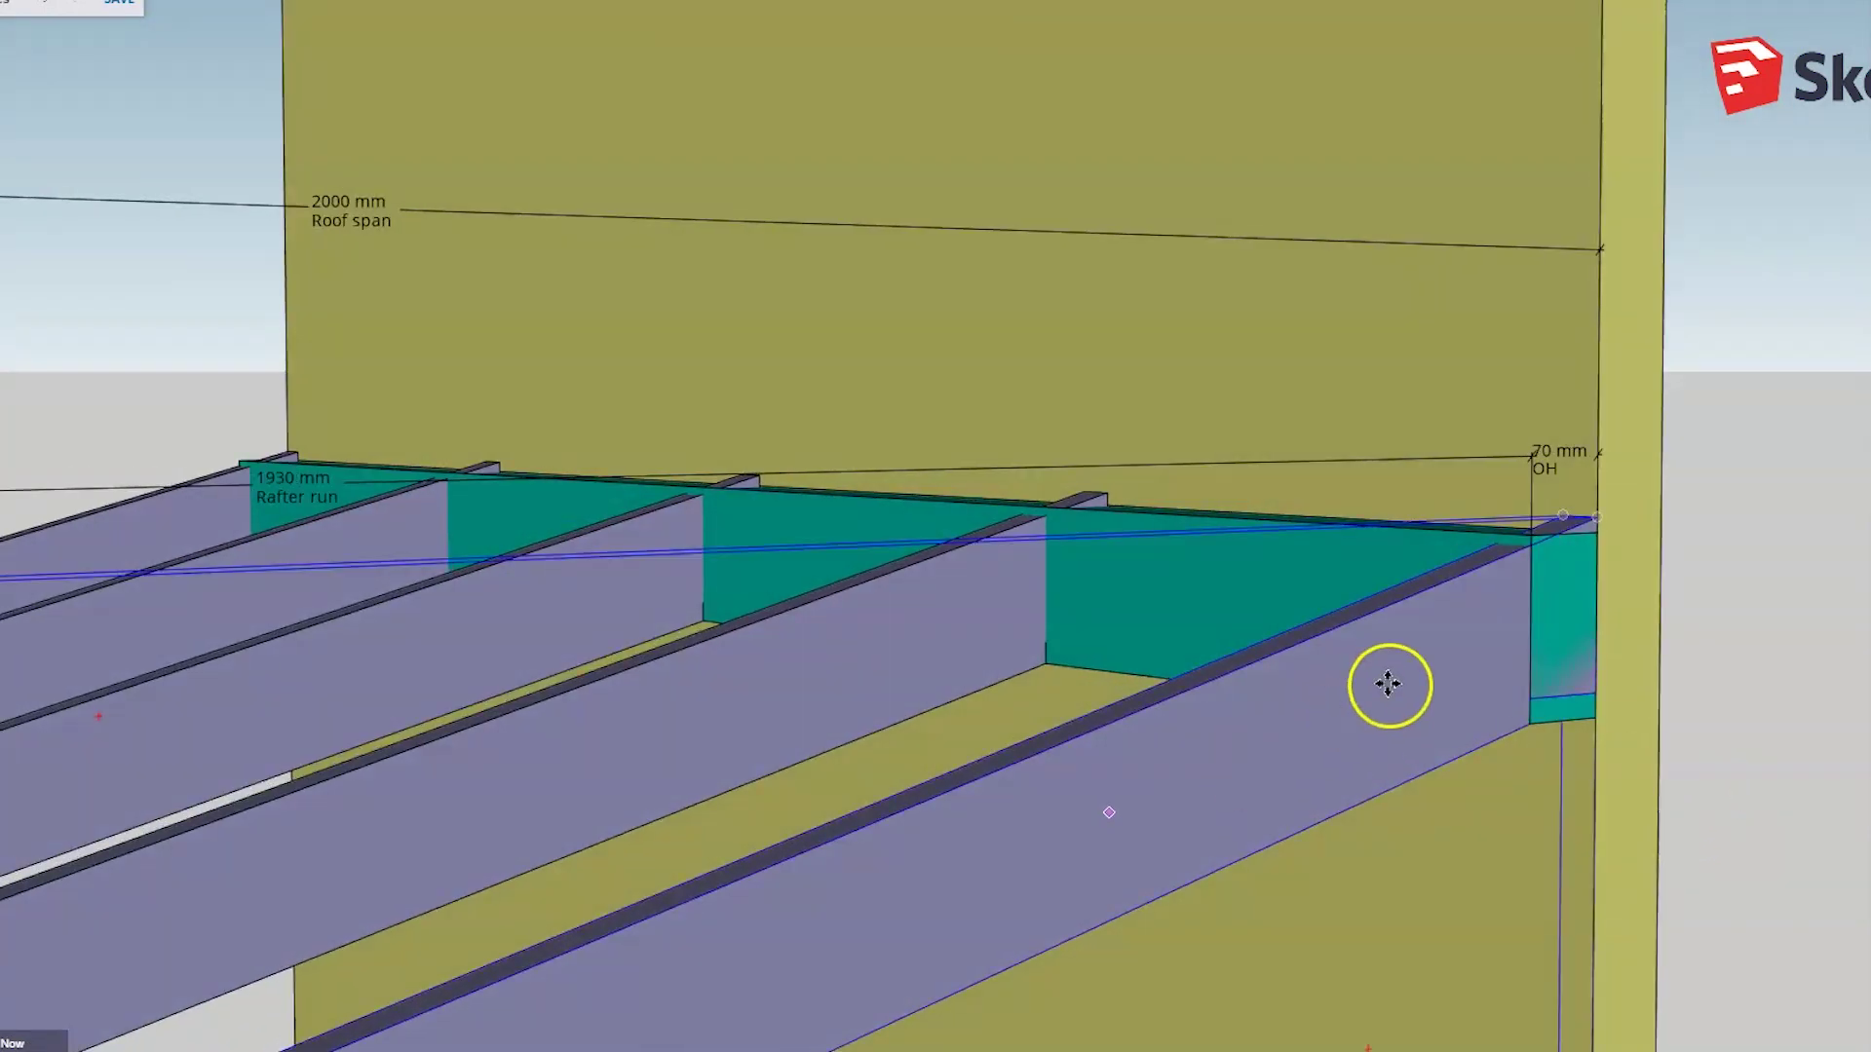
key("space")
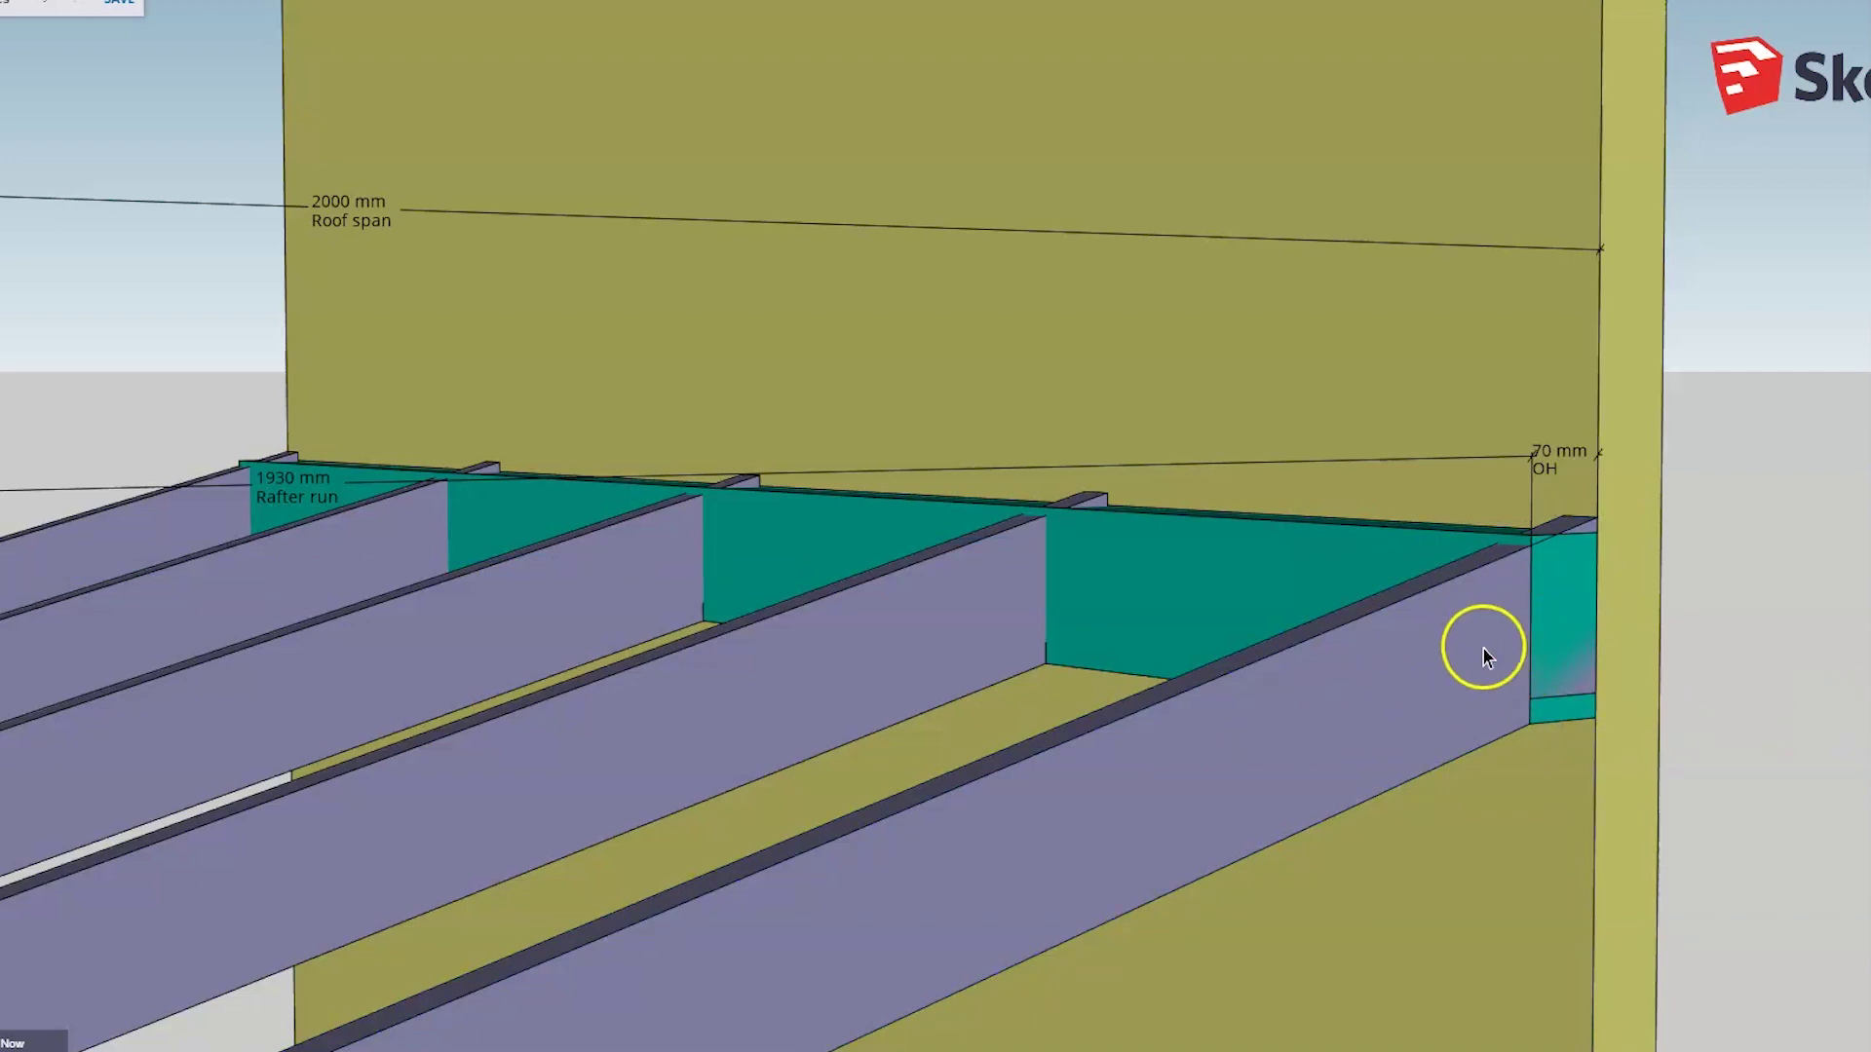
middle_click_drag(1482, 652, 1216, 725)
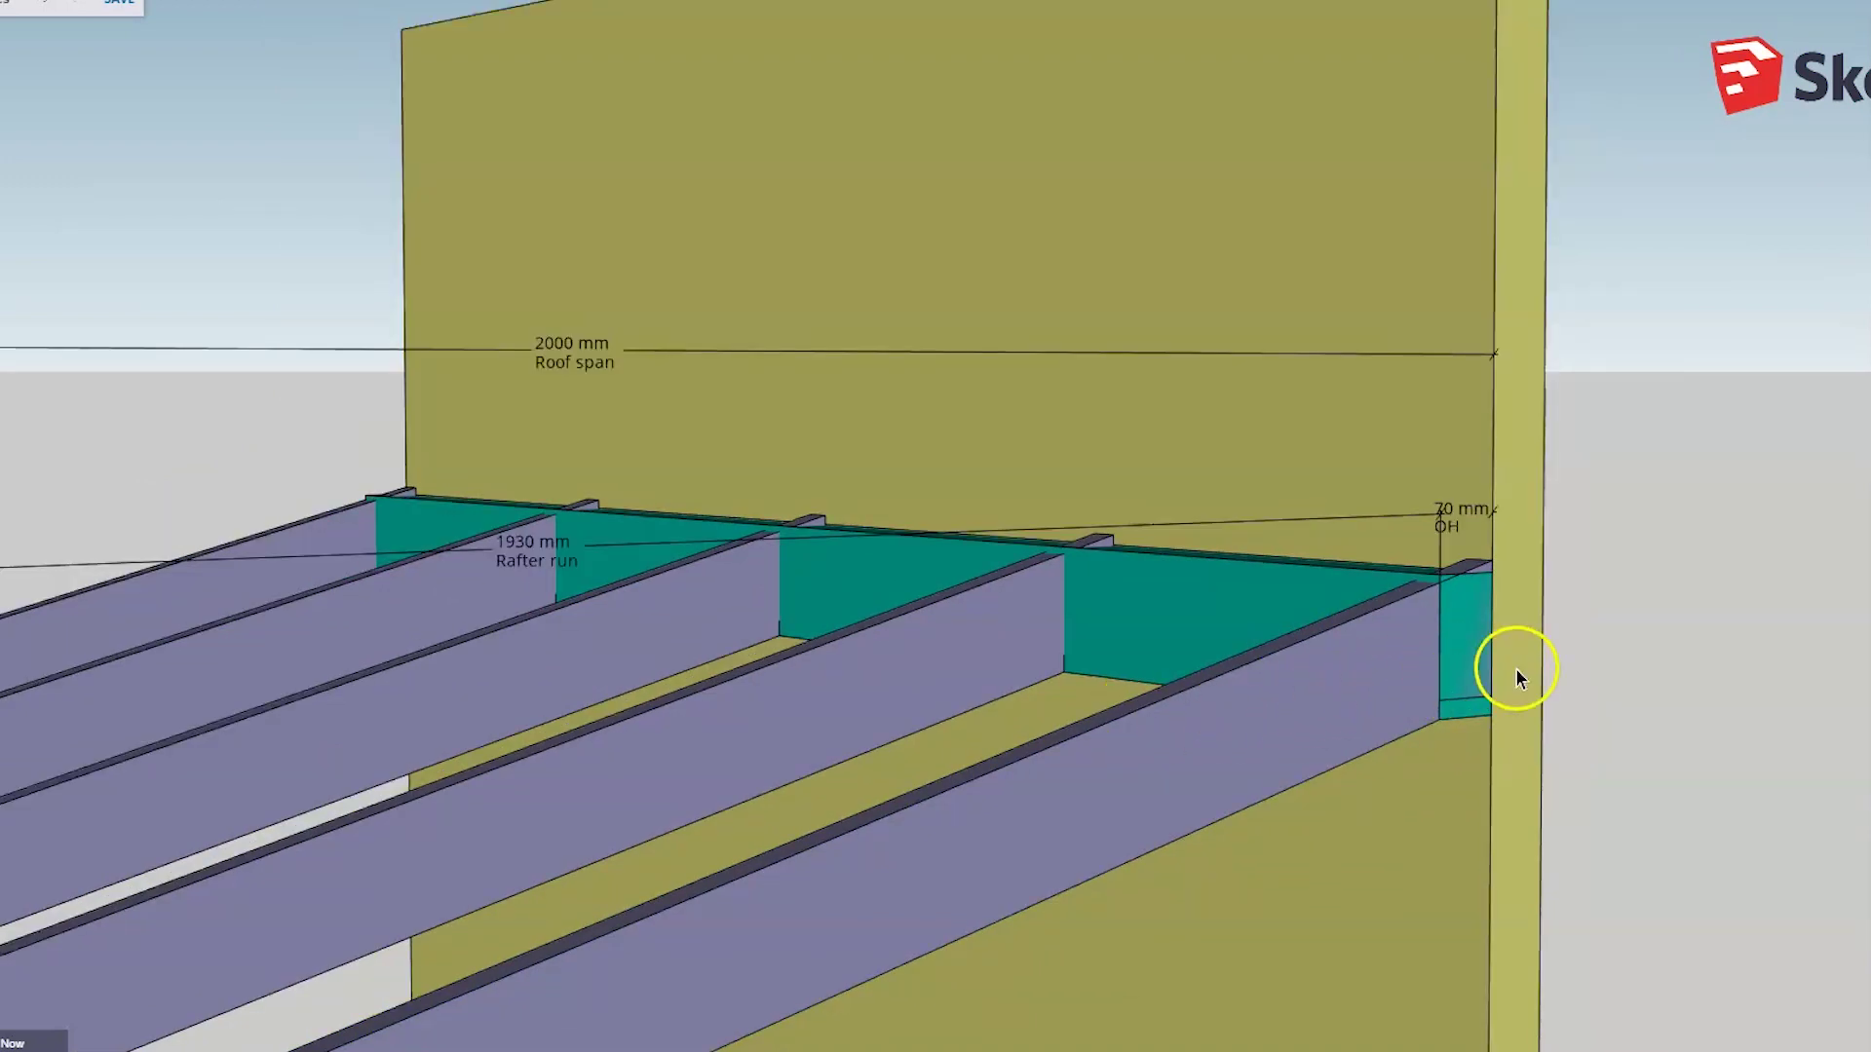
Add a vertical guide along the rafter's end edge and a guide point below it
key("t")
double_click(1439, 668)
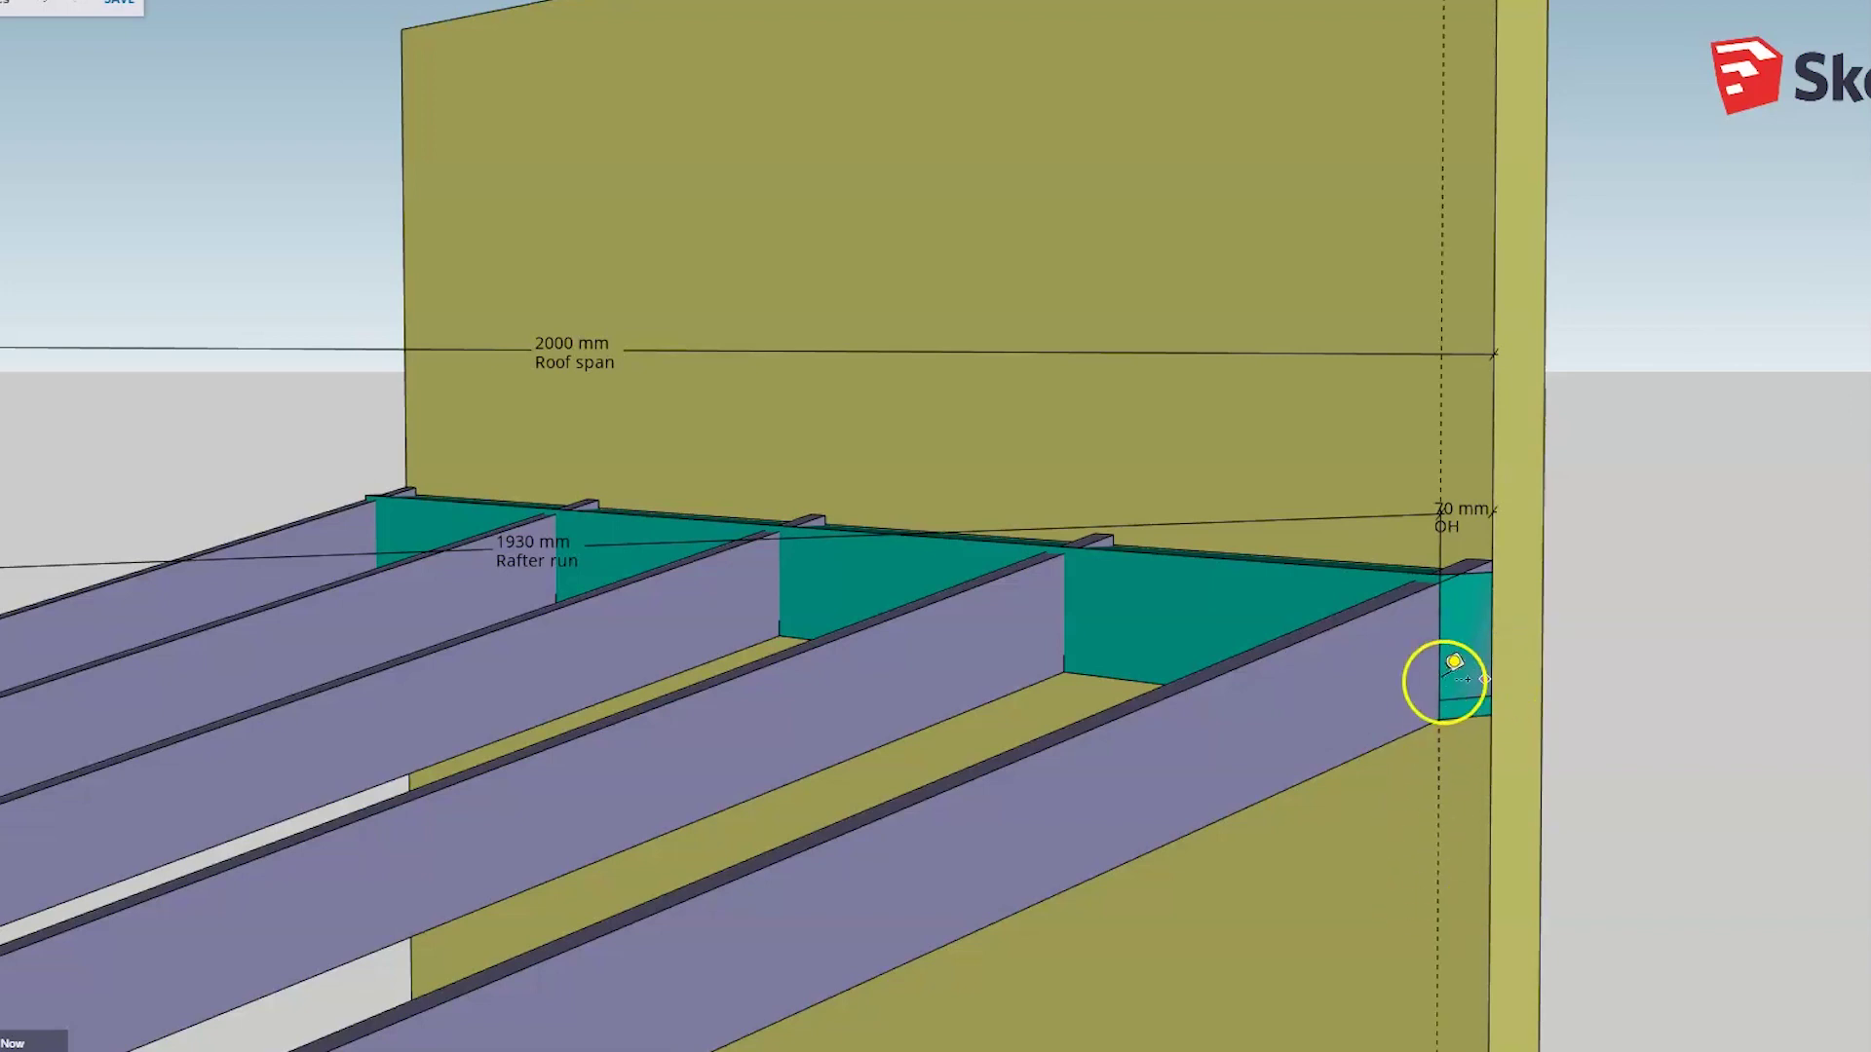
left_click(1438, 720)
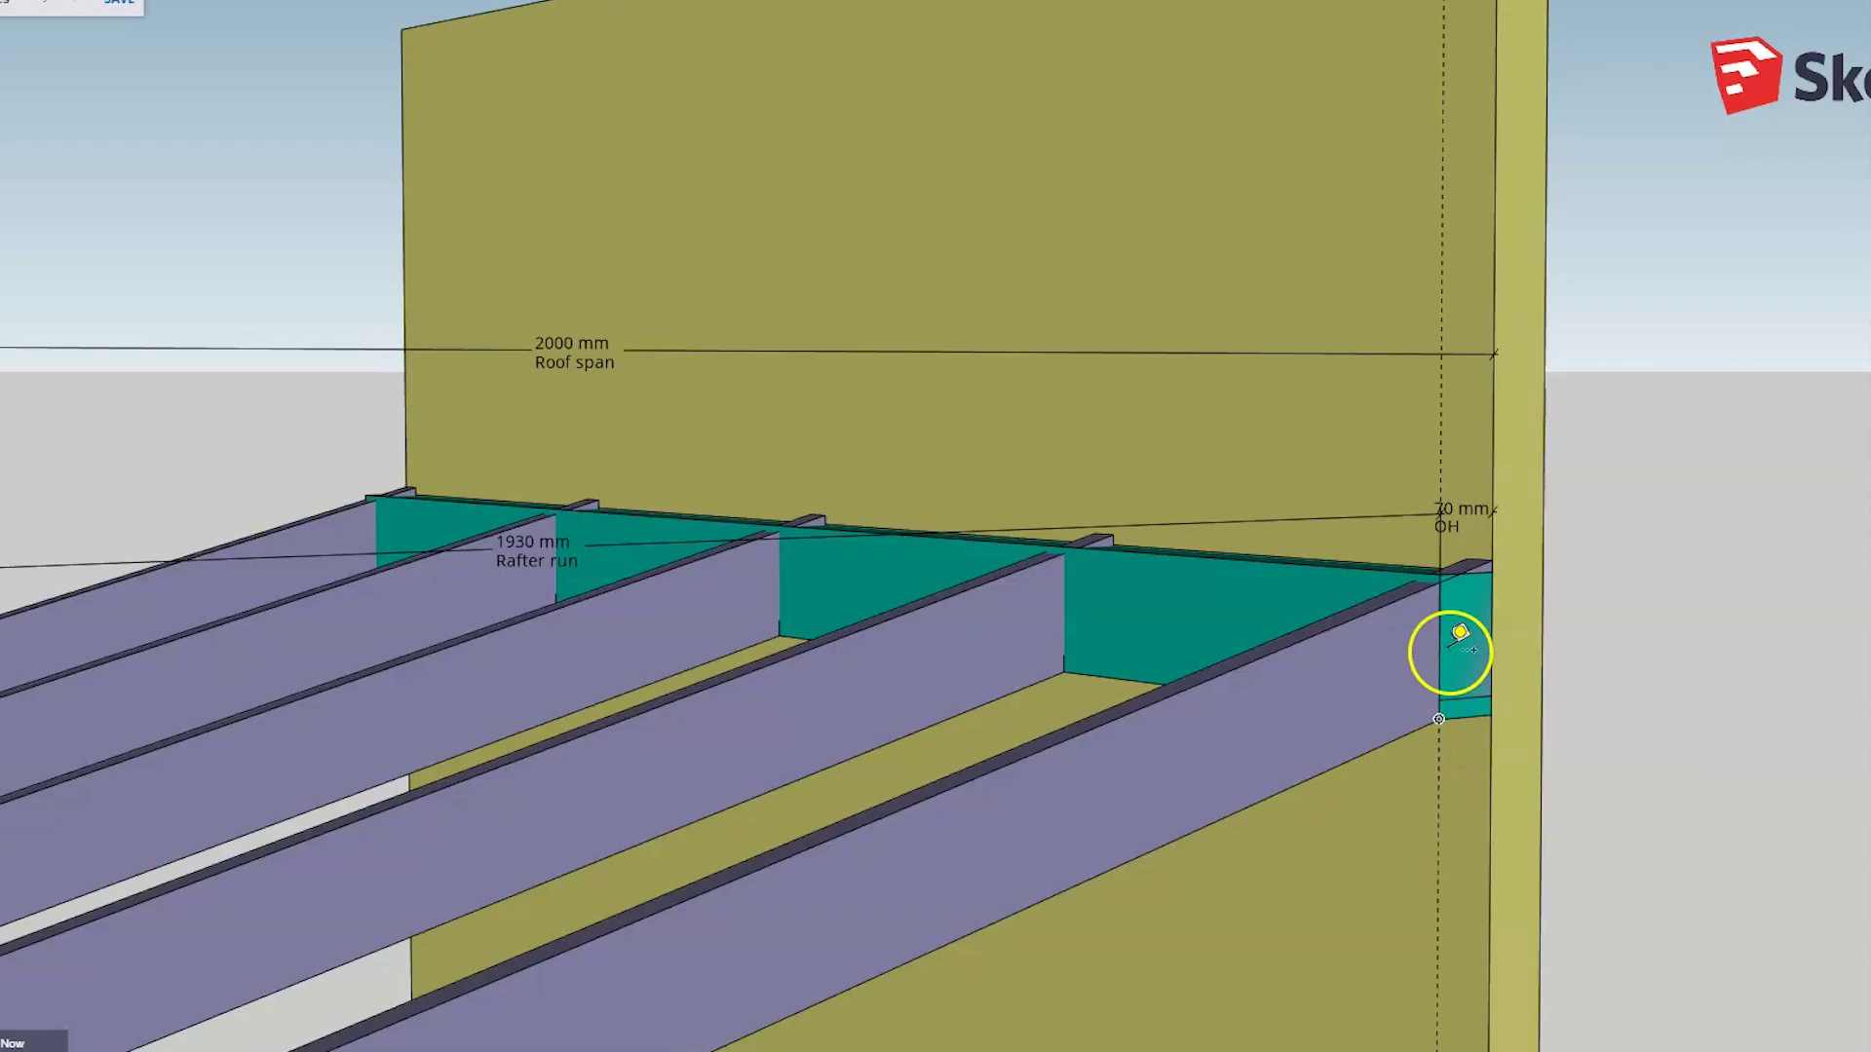
left_click(1414, 790)
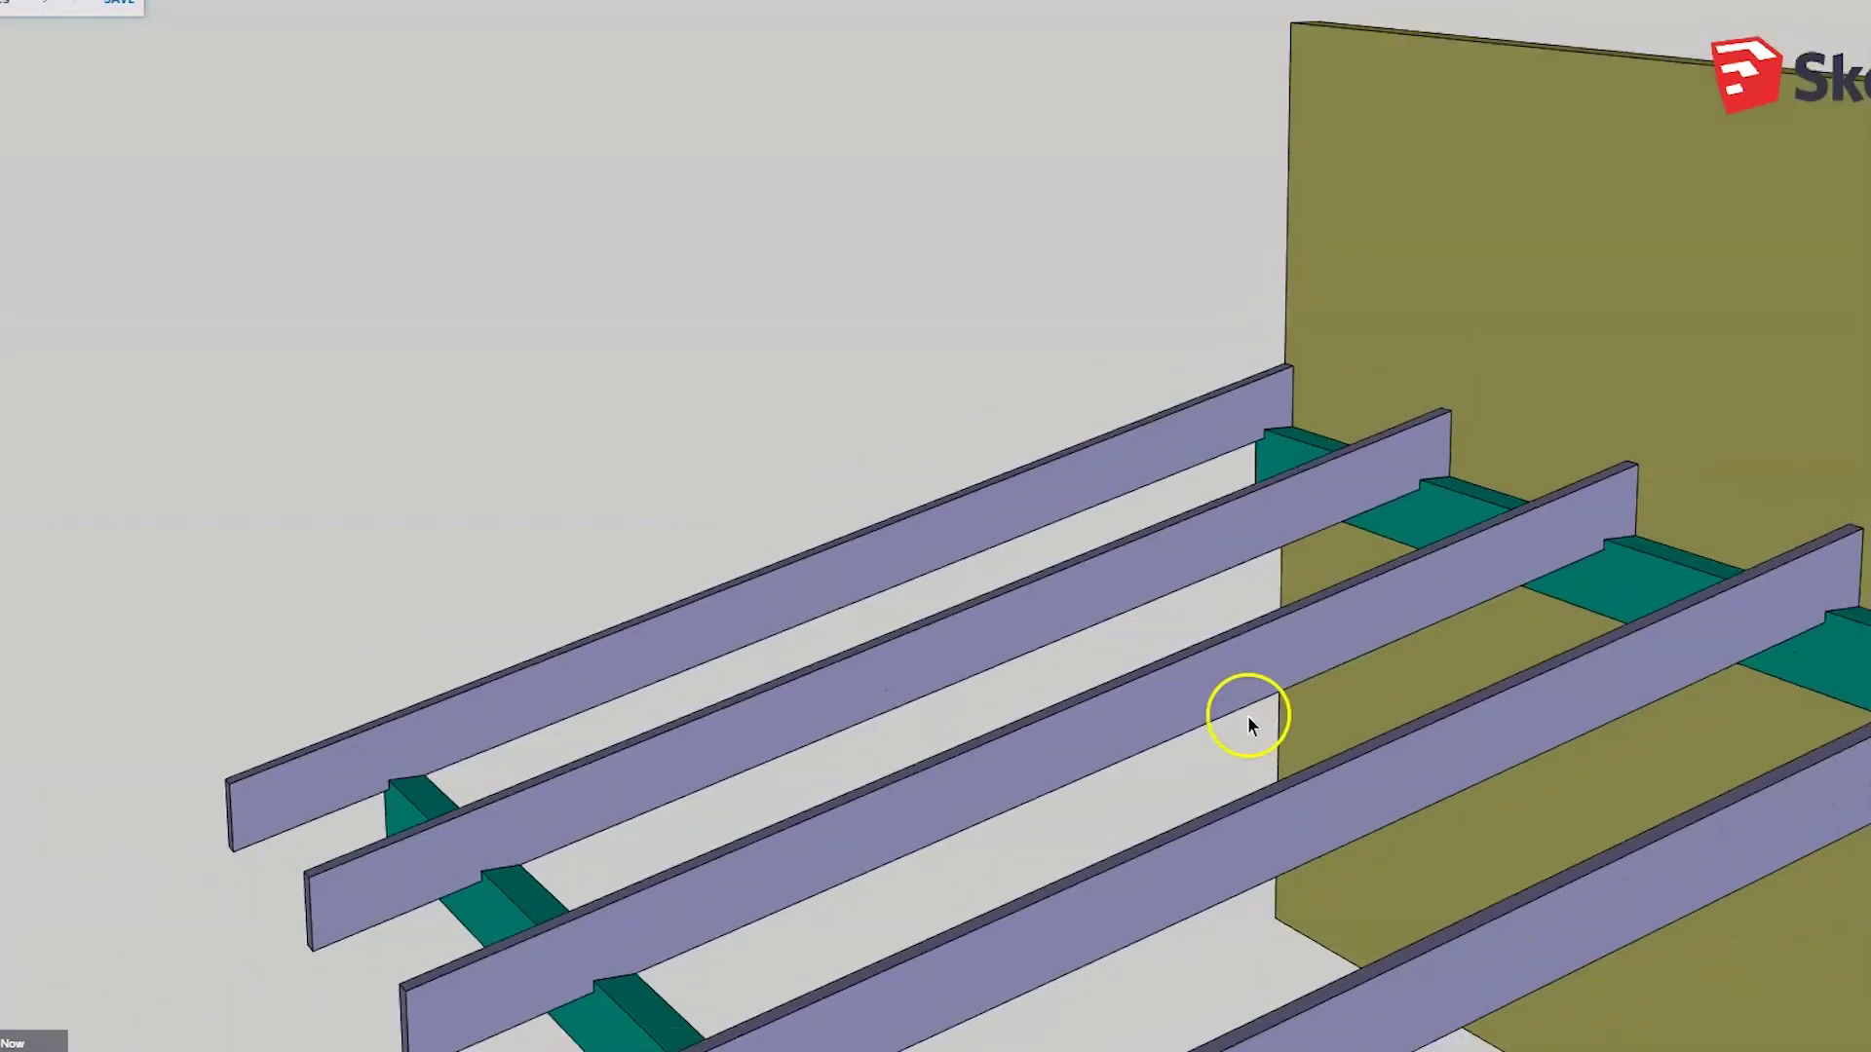
scroll(914, 524, "down", 5)
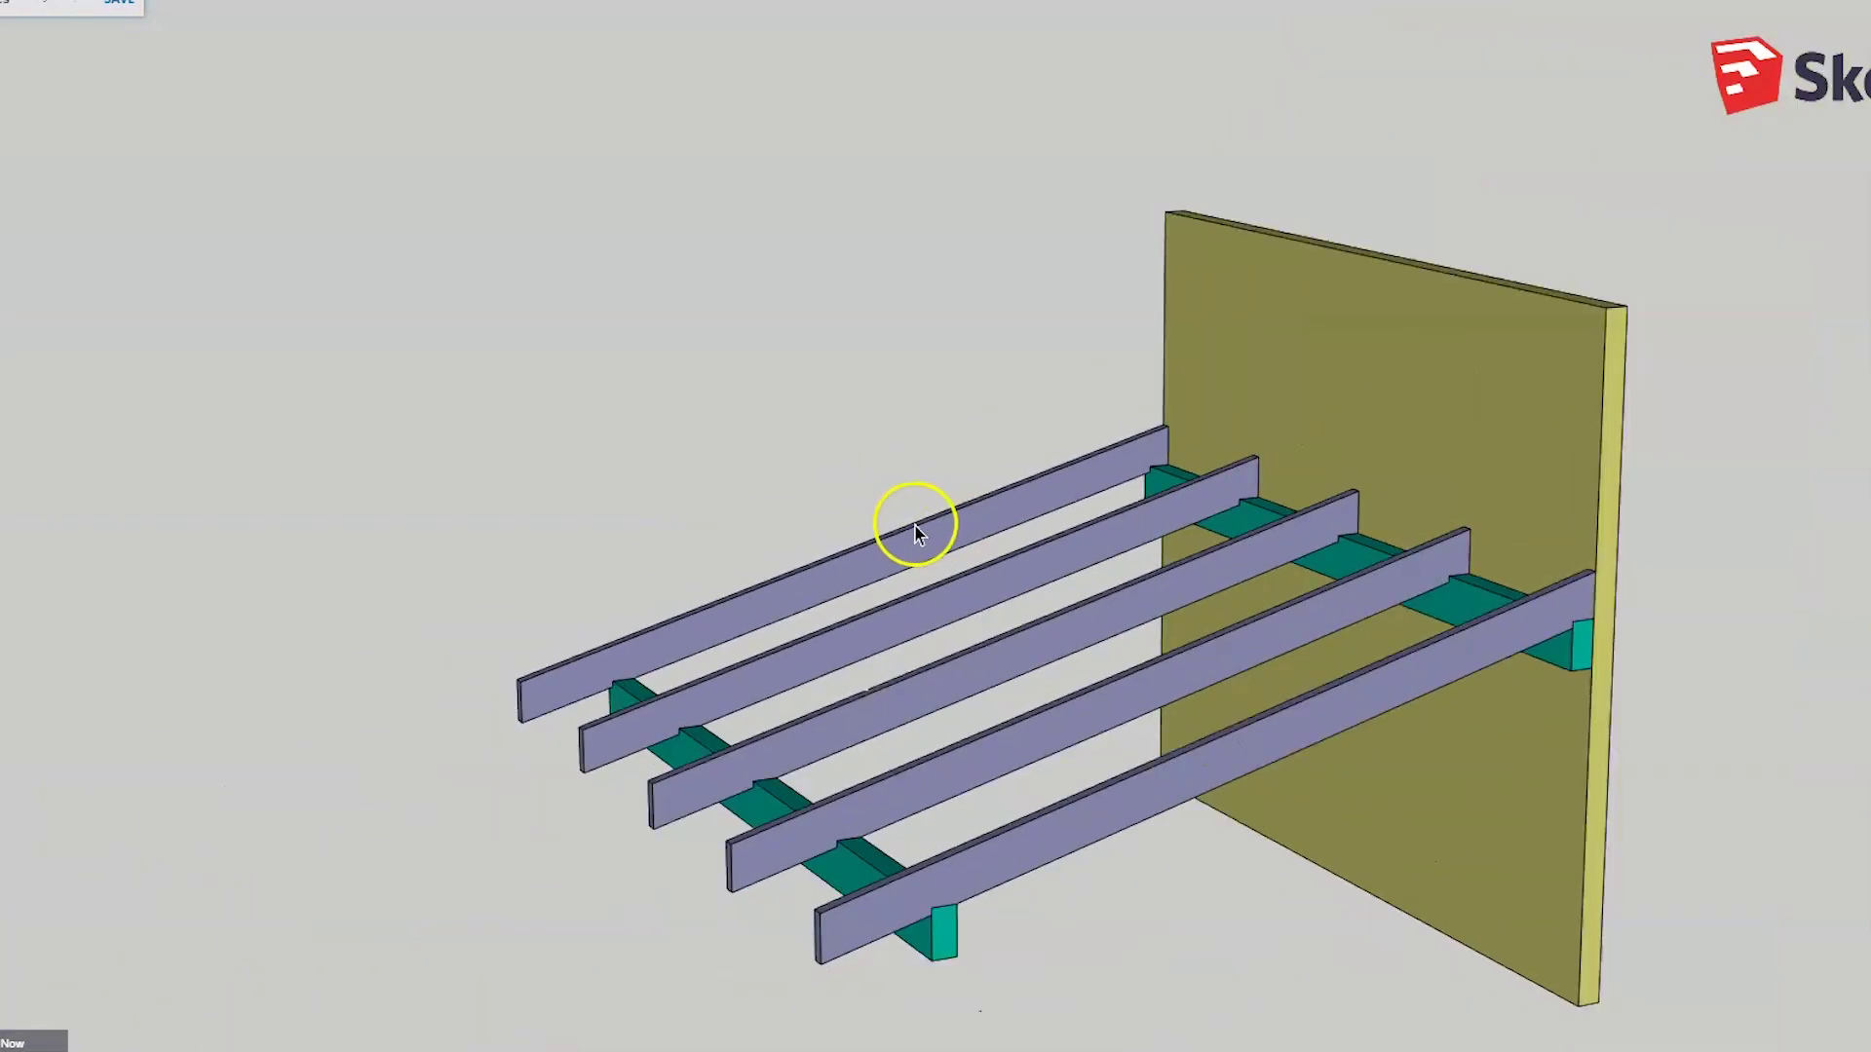
scroll(1151, 682, "up", 2)
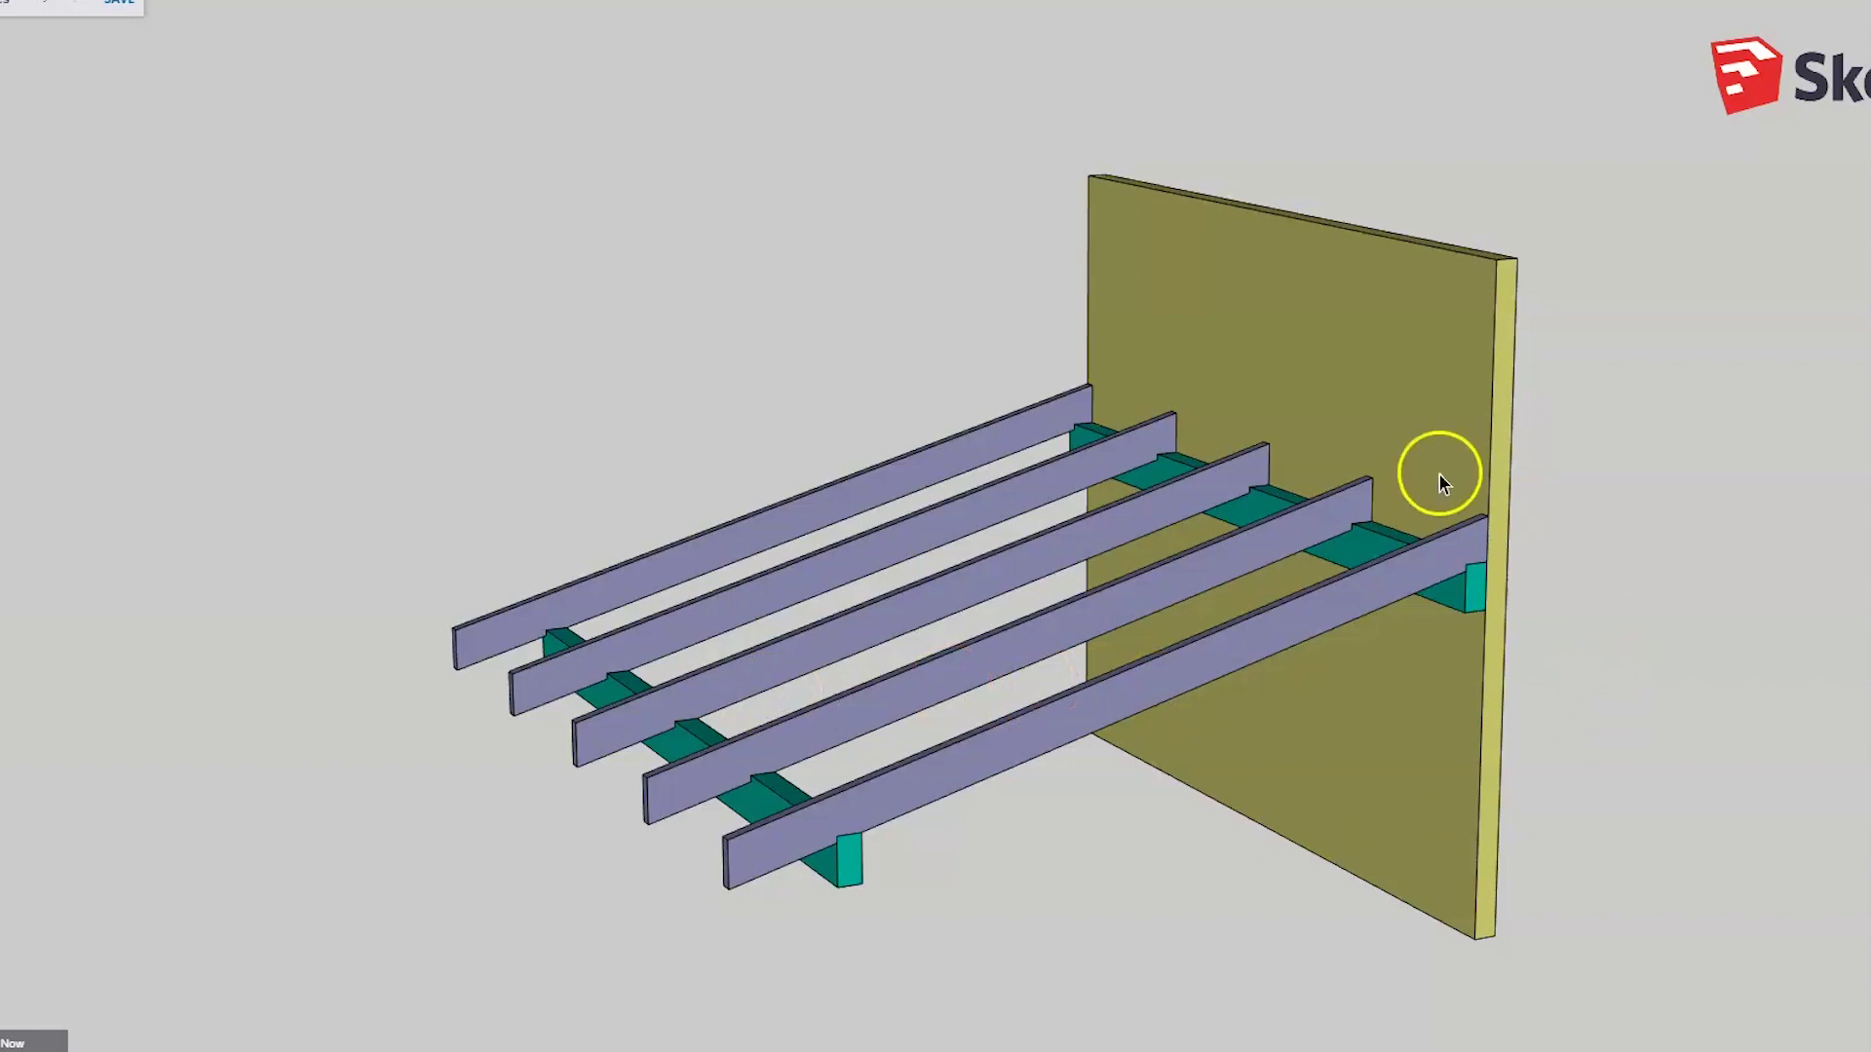